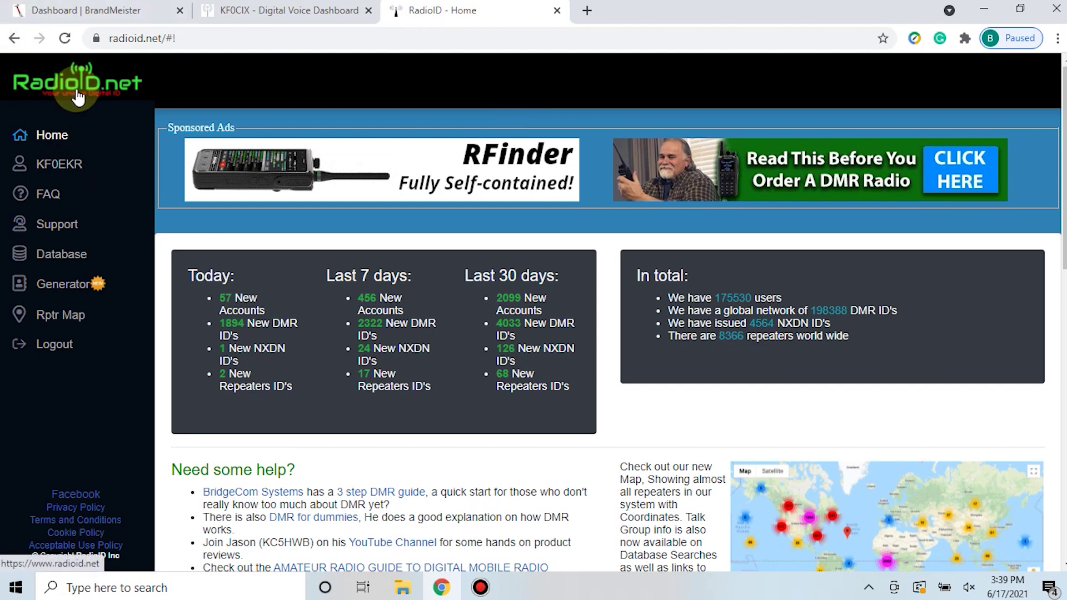
# Open the Add RPTR registration page from the account dashboard and read the license verification requirements
pyautogui.click(64, 174)
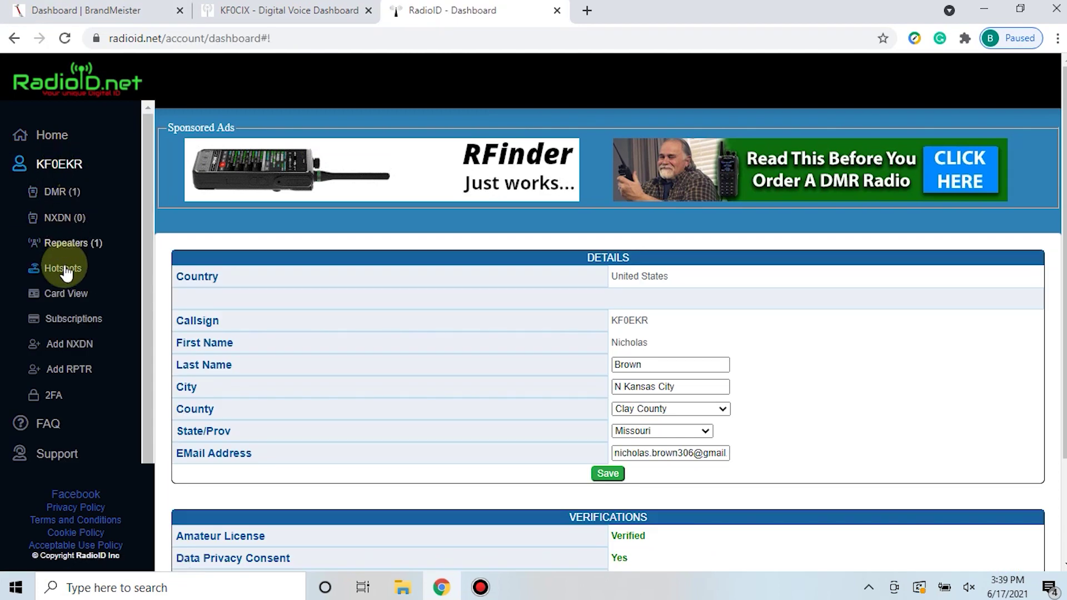
pyautogui.click(74, 372)
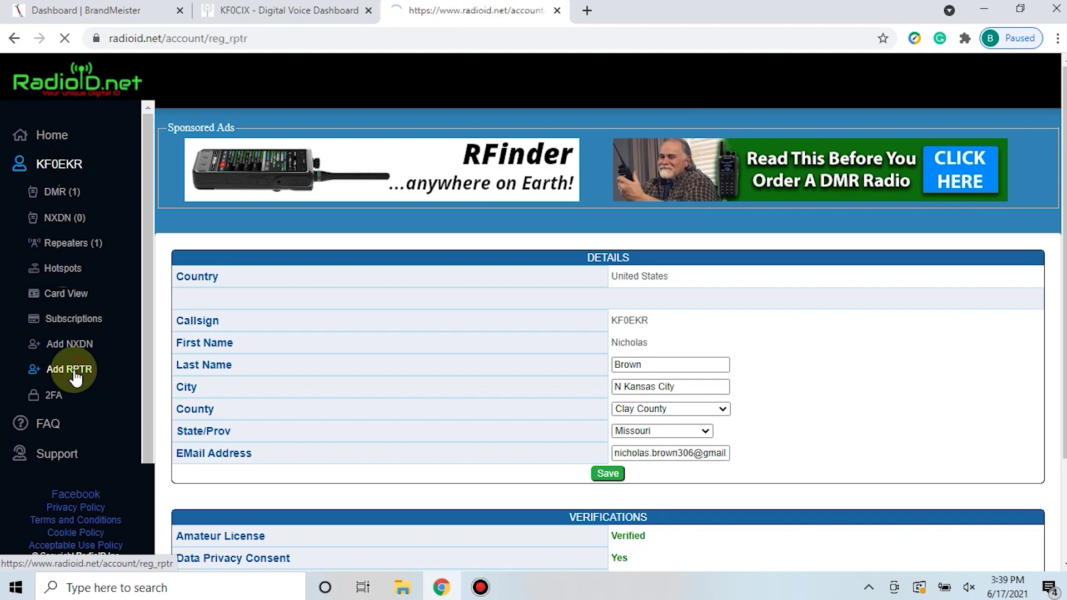
pyautogui.scroll(-3, 273, 362)
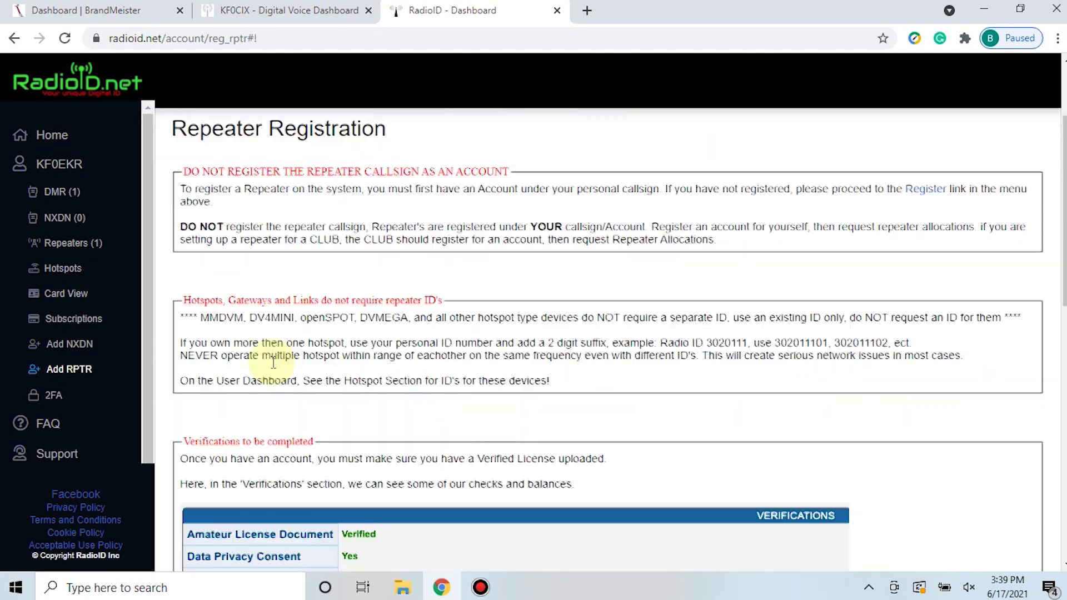
pyautogui.scroll(-3, 345, 284)
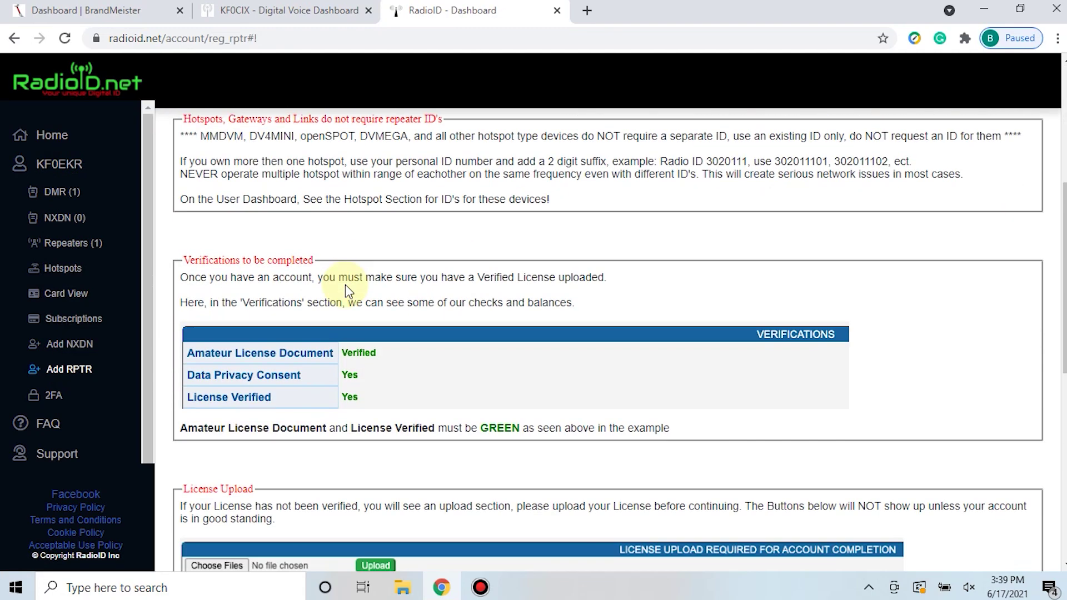
pyautogui.scroll(-2, 345, 285)
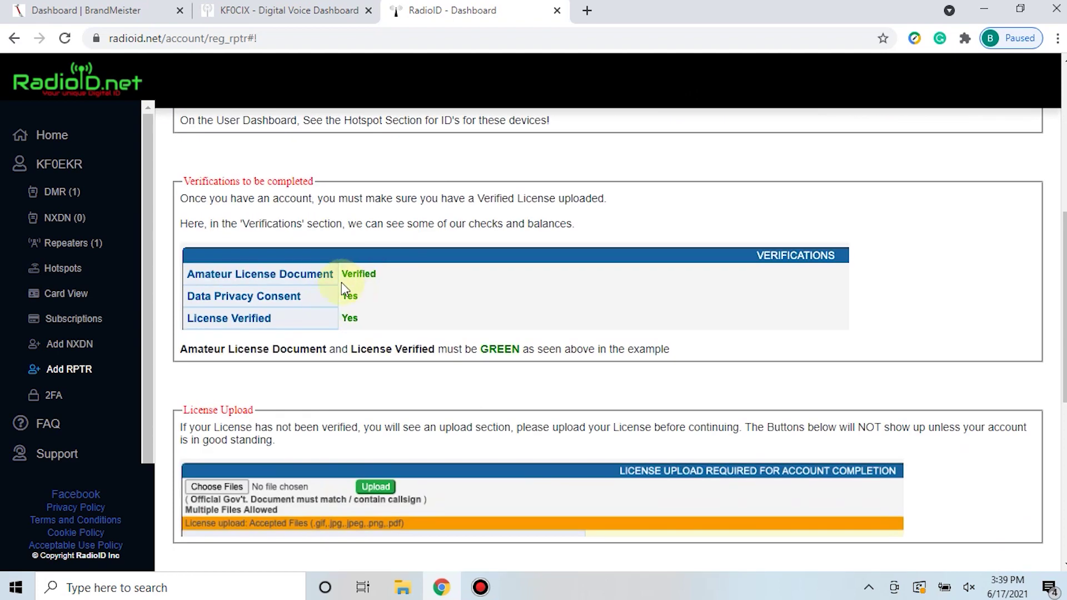
pyautogui.scroll(-2, 345, 307)
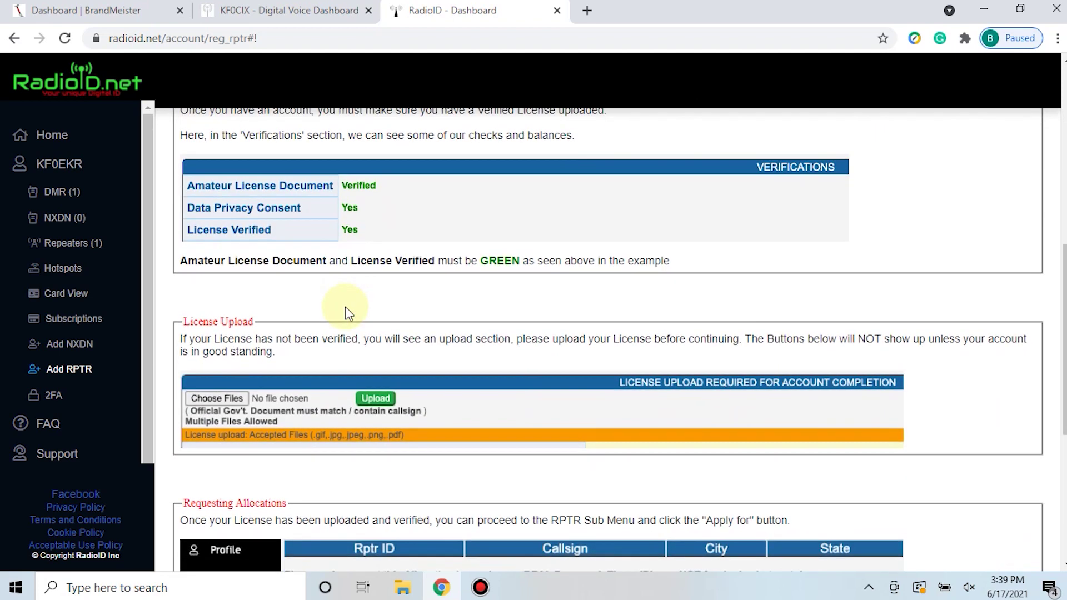
pyautogui.scroll(-2, 345, 306)
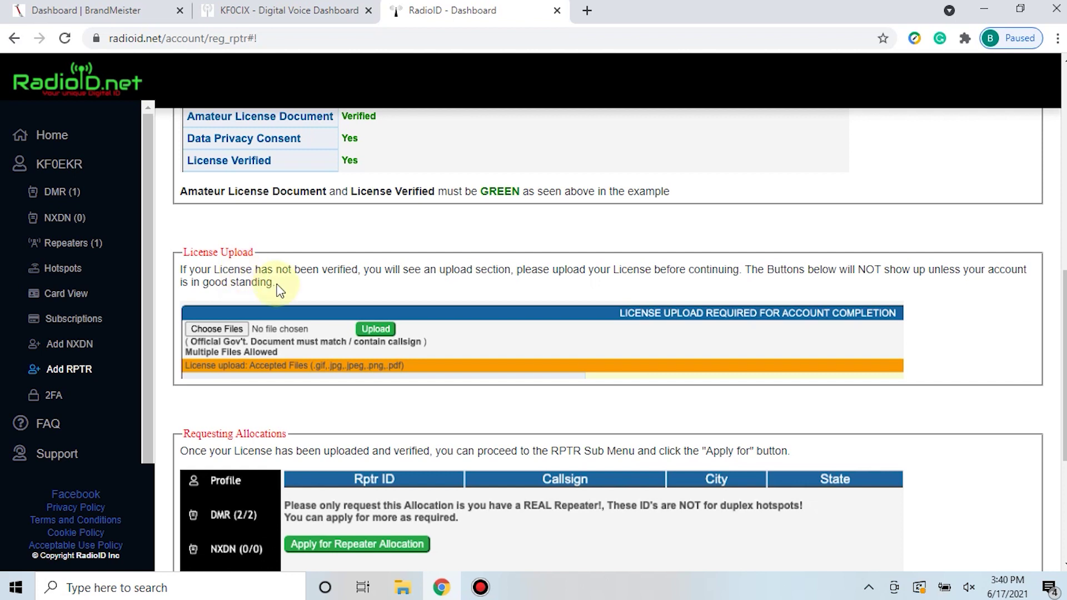
# Review the repeater allocation requirements, then bring up the account's registered repeaters list
pyautogui.scroll(-3, 280, 290)
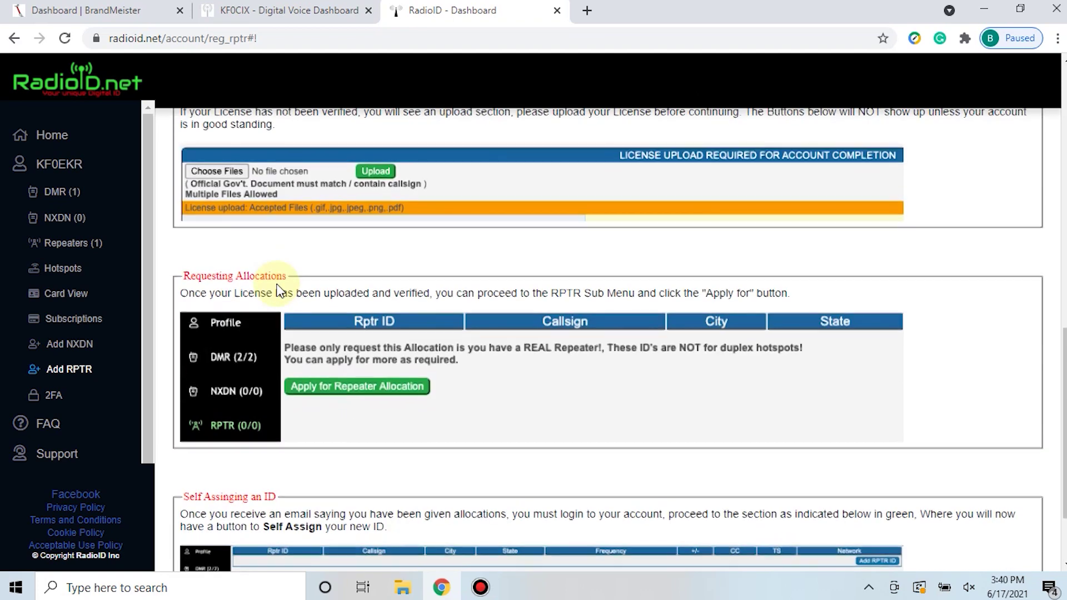
pyautogui.scroll(-2, 279, 290)
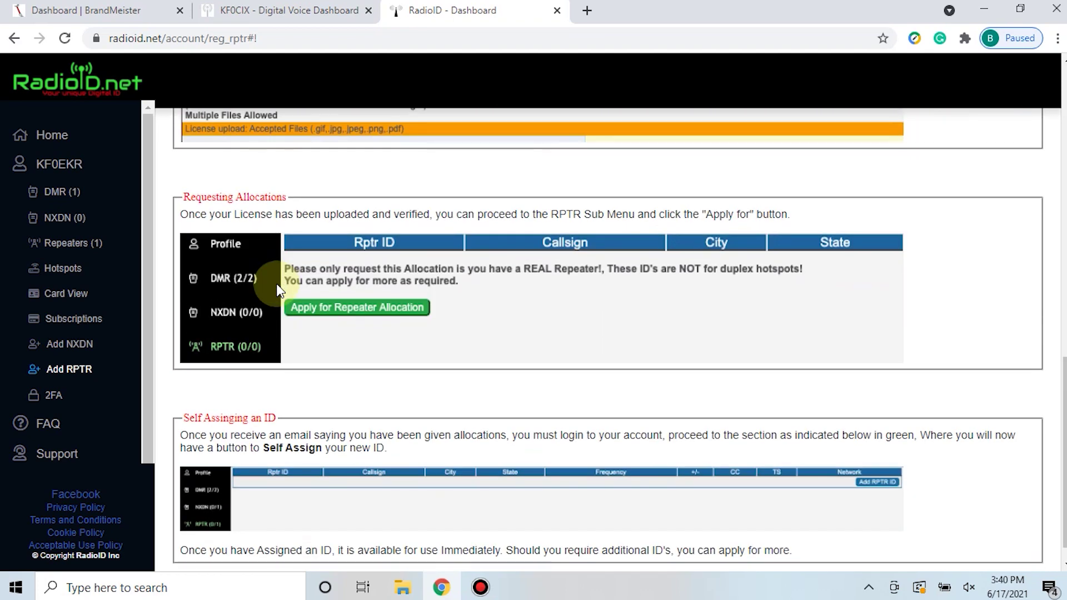
pyautogui.scroll(-1, 278, 289)
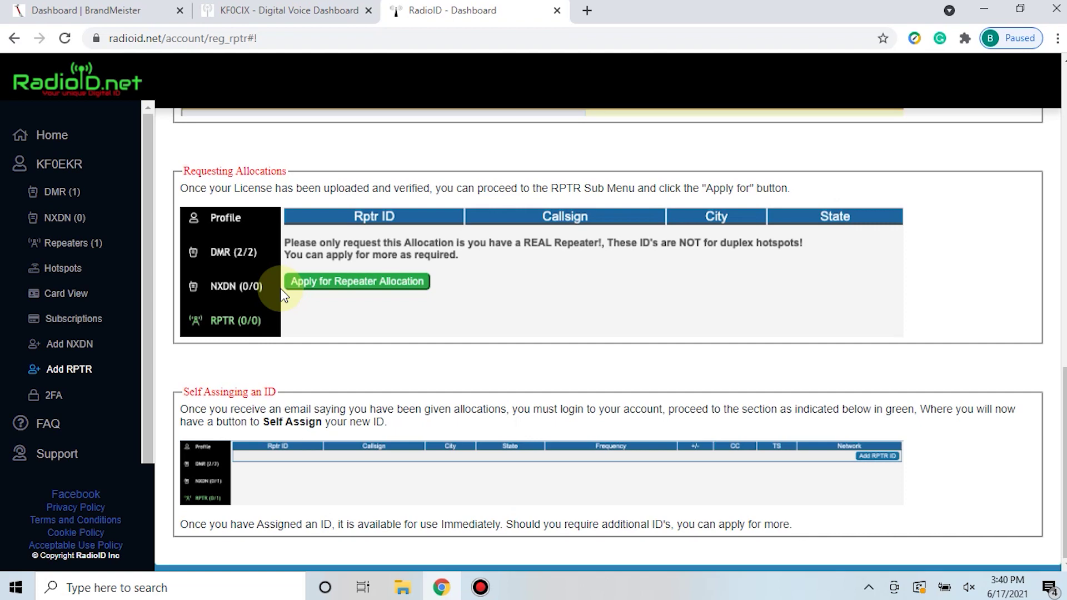
pyautogui.scroll(2, 281, 290)
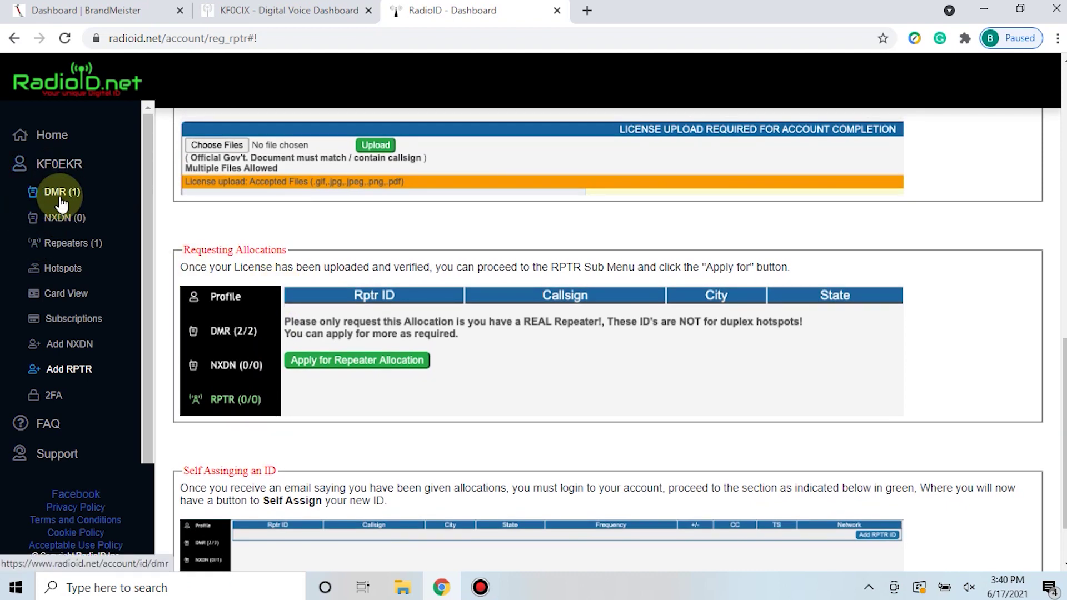
pyautogui.click(73, 245)
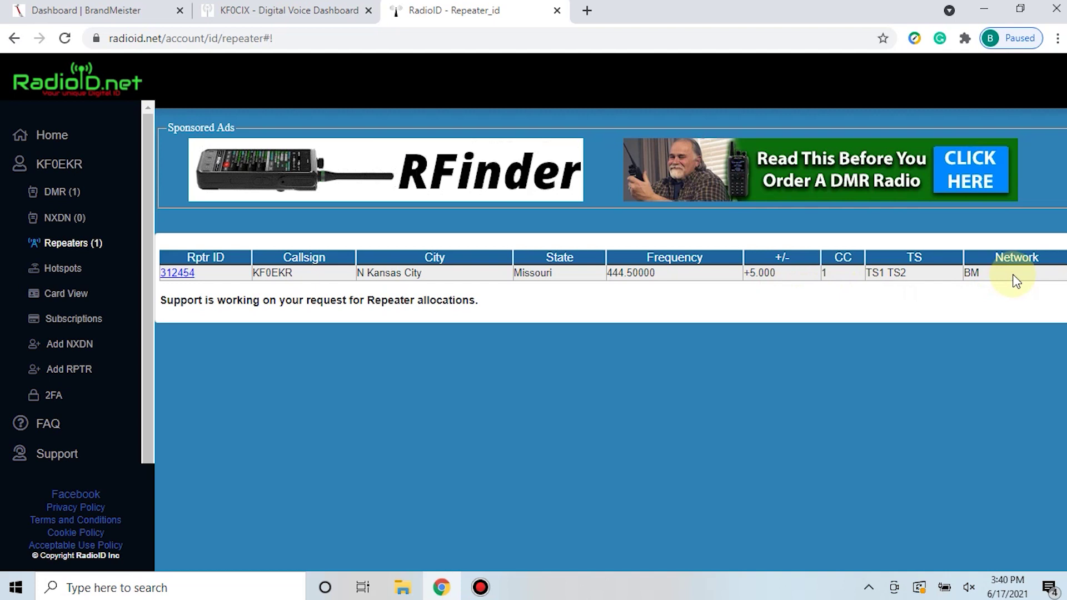
# Check Rptr ID 312454 on the BM network, then move to the BrandMeister dashboard
pyautogui.click(703, 370)
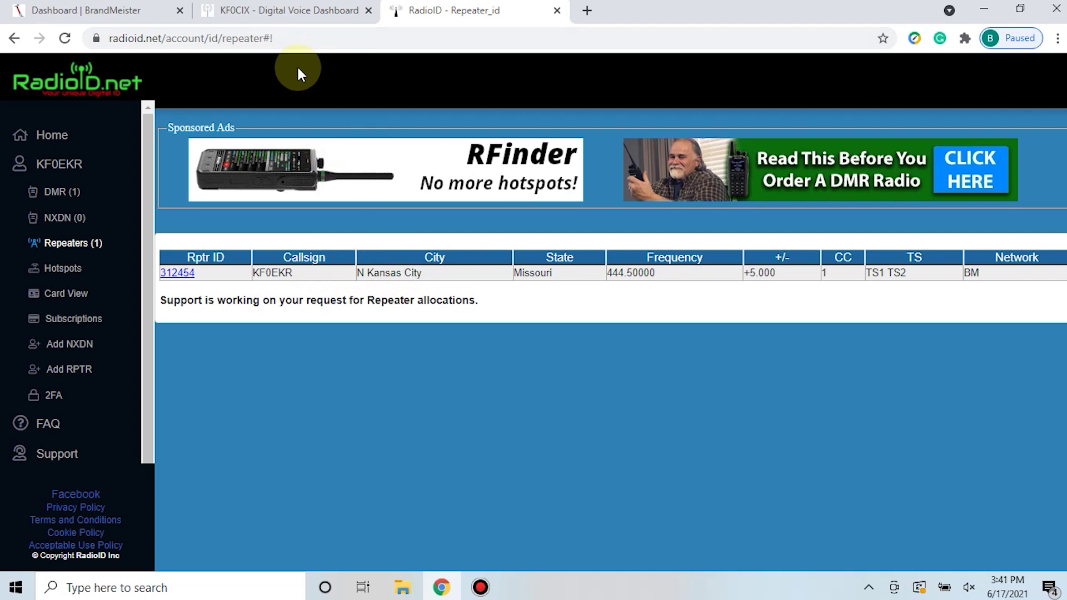
pyautogui.click(119, 12)
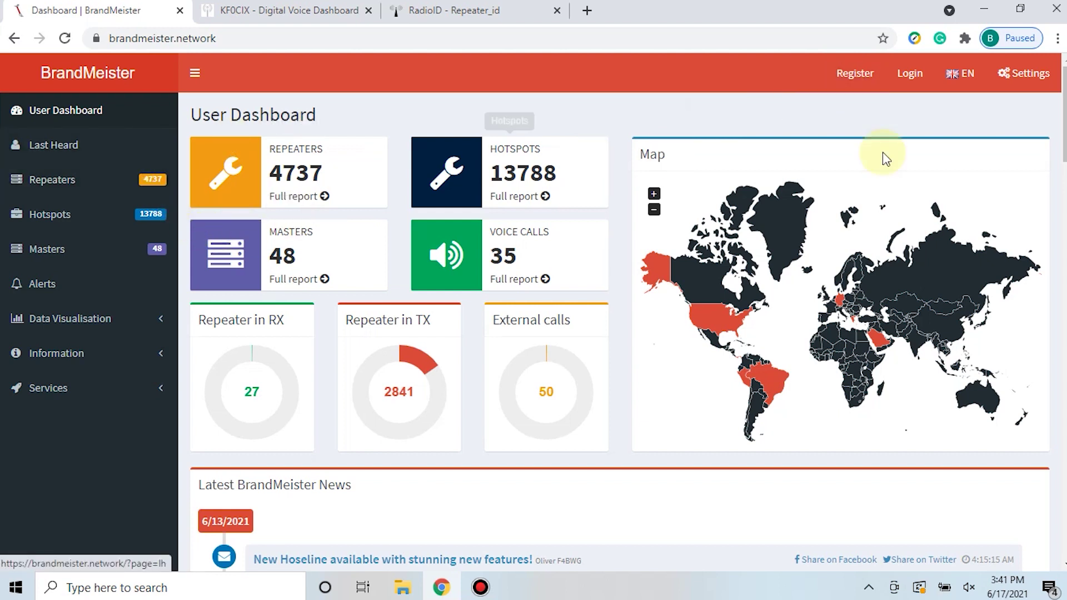
# Look over the BrandMeister registration form and dashboard charts, then go to the support portal
pyautogui.click(853, 72)
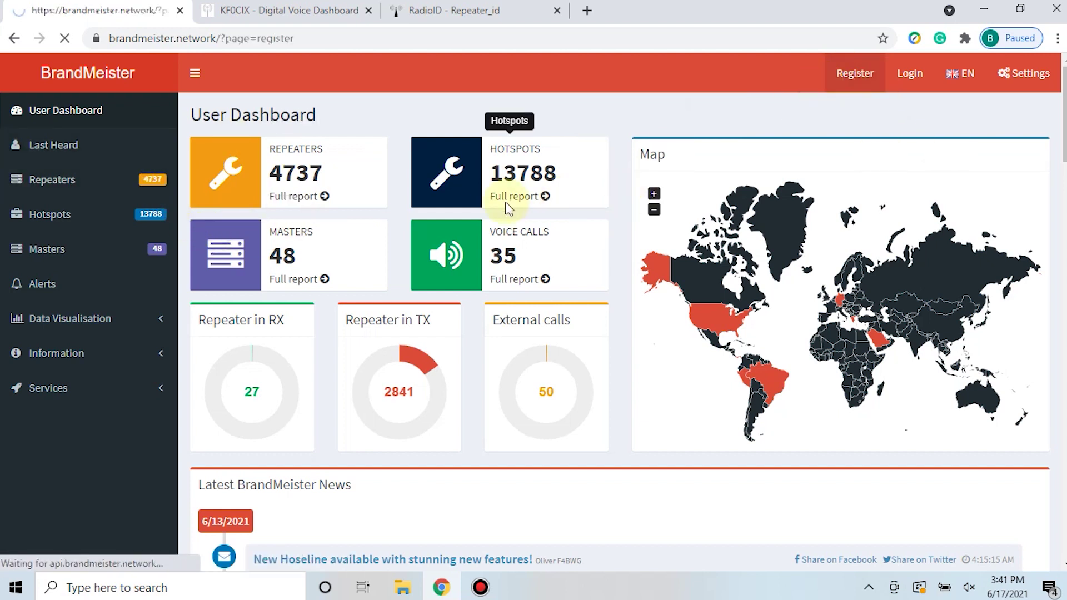
pyautogui.scroll(-1, 367, 189)
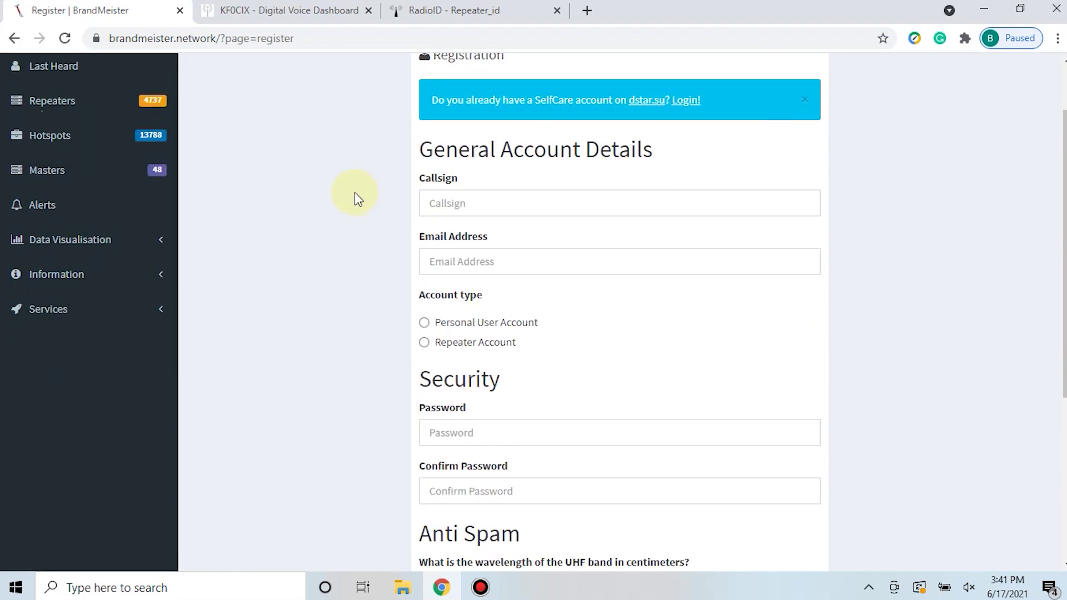
pyautogui.scroll(-1, 355, 192)
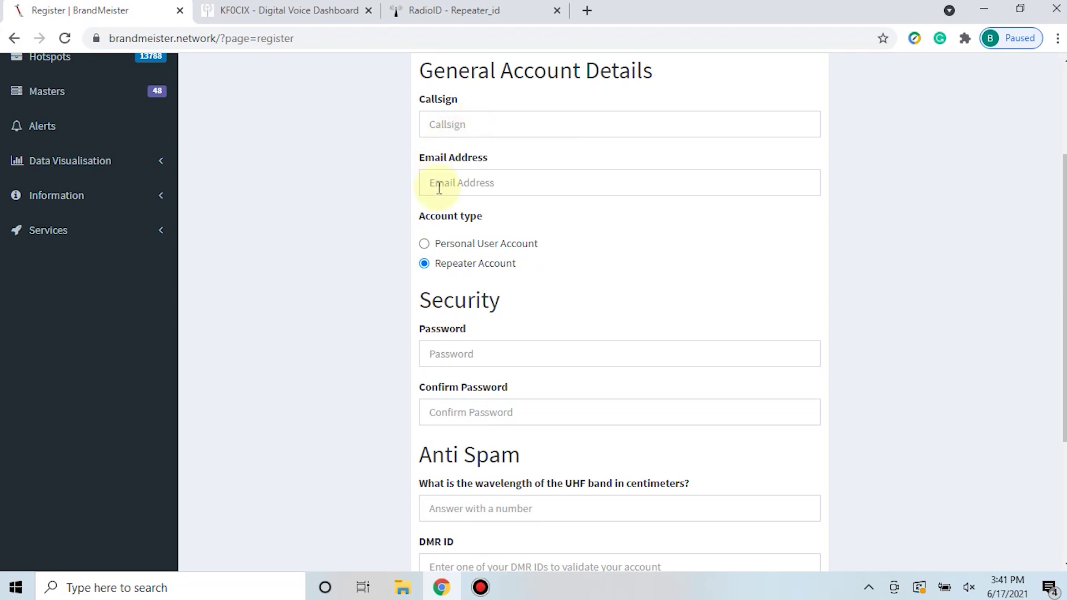
pyautogui.scroll(-2, 353, 367)
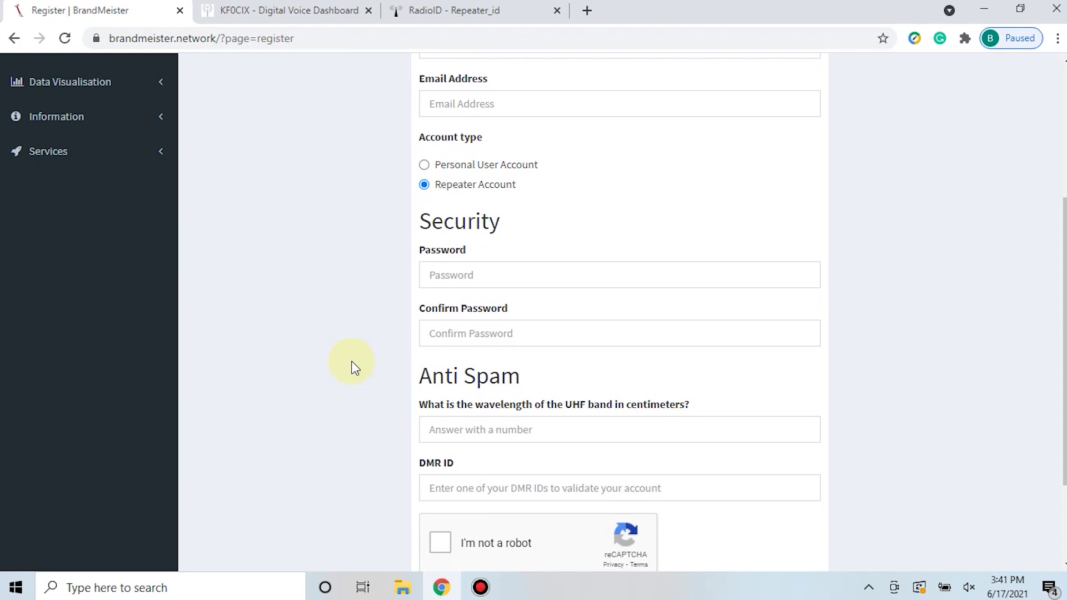
pyautogui.scroll(-2, 355, 367)
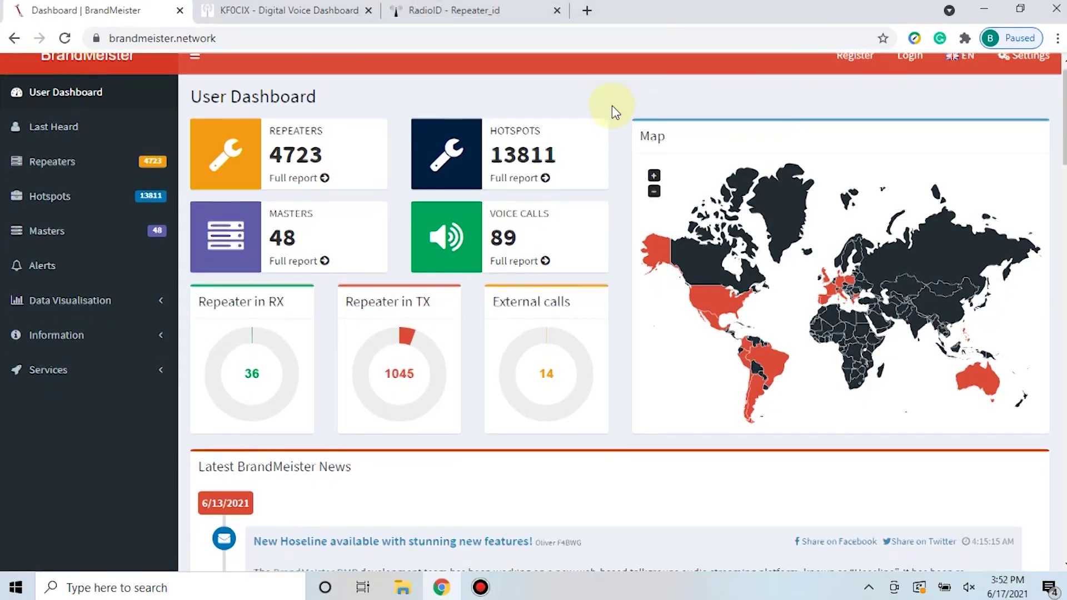
pyautogui.scroll(-20, 611, 105)
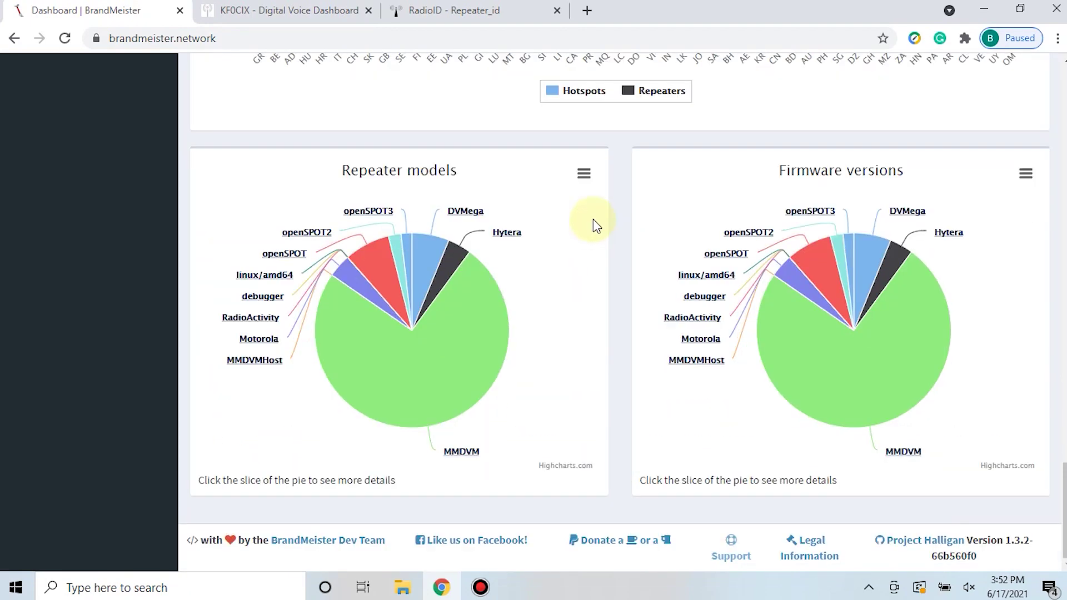
pyautogui.click(736, 560)
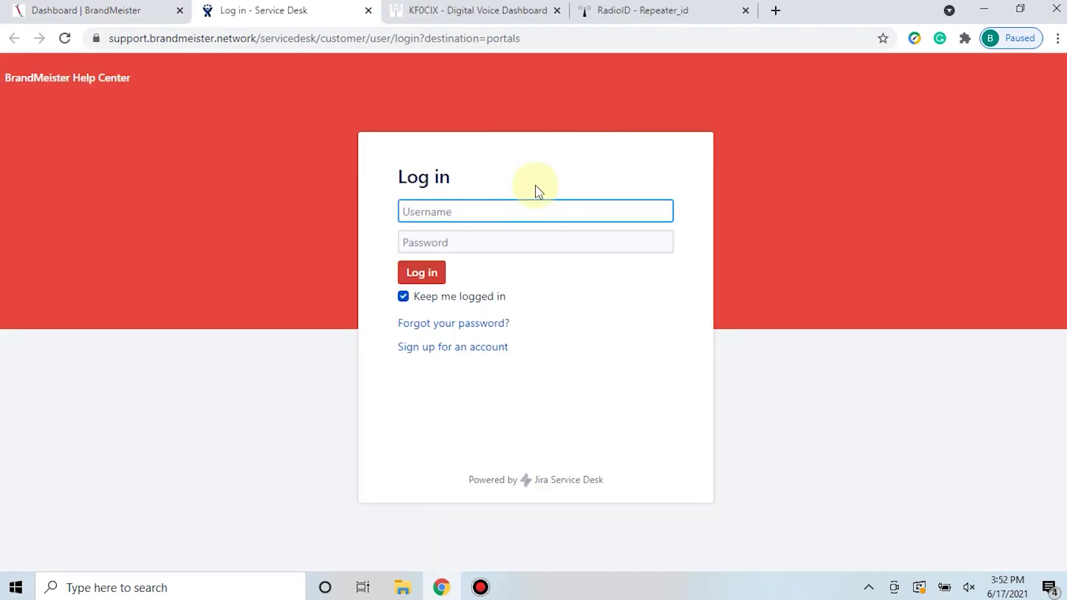
# Request a Help Center account using the user's e-mail address and the captcha word
pyautogui.click(503, 349)
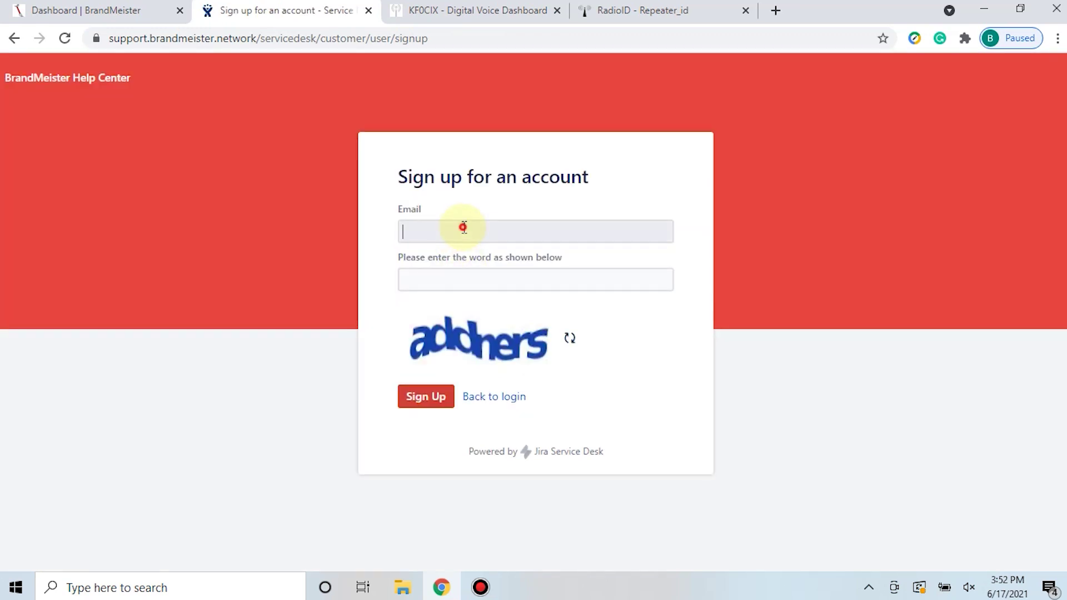
pyautogui.click(462, 229)
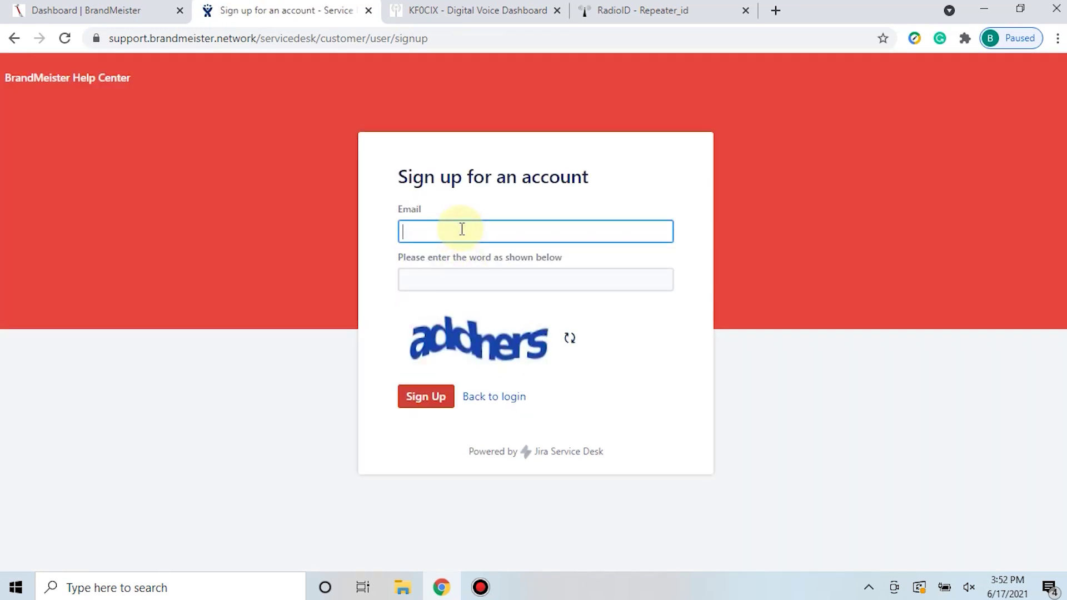
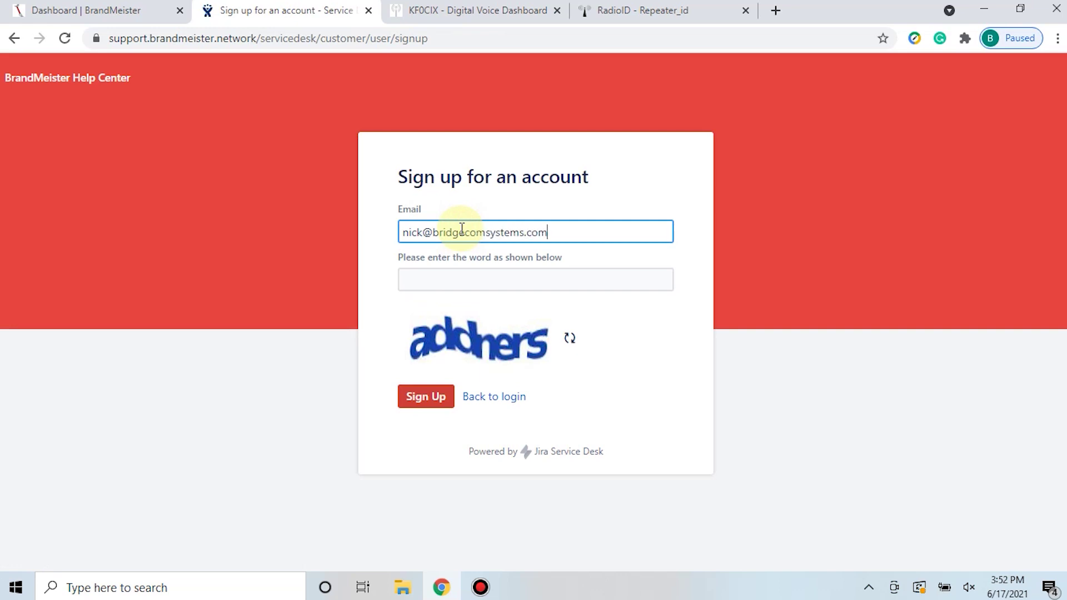
pyautogui.press('Tab')
pyautogui.write('a')
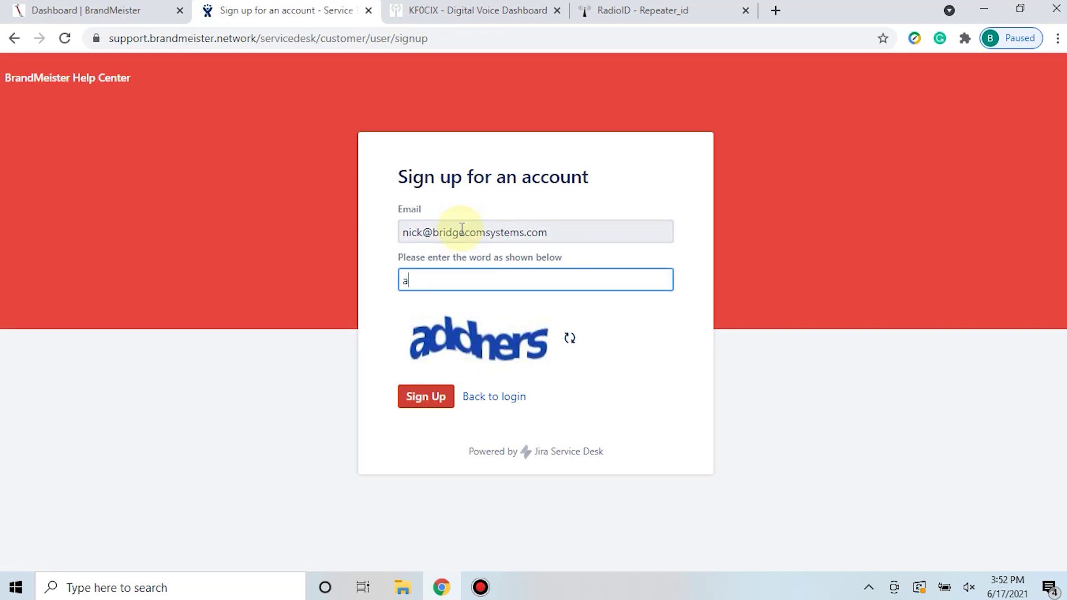
pyautogui.write('ddners')
pyautogui.press('Tab')
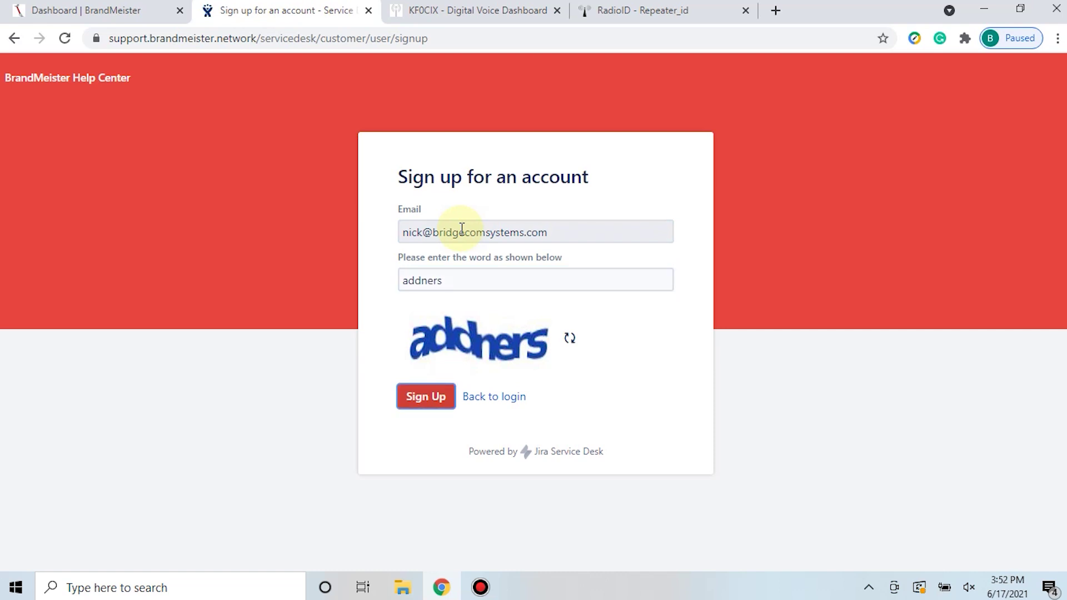
pyautogui.press('Return')
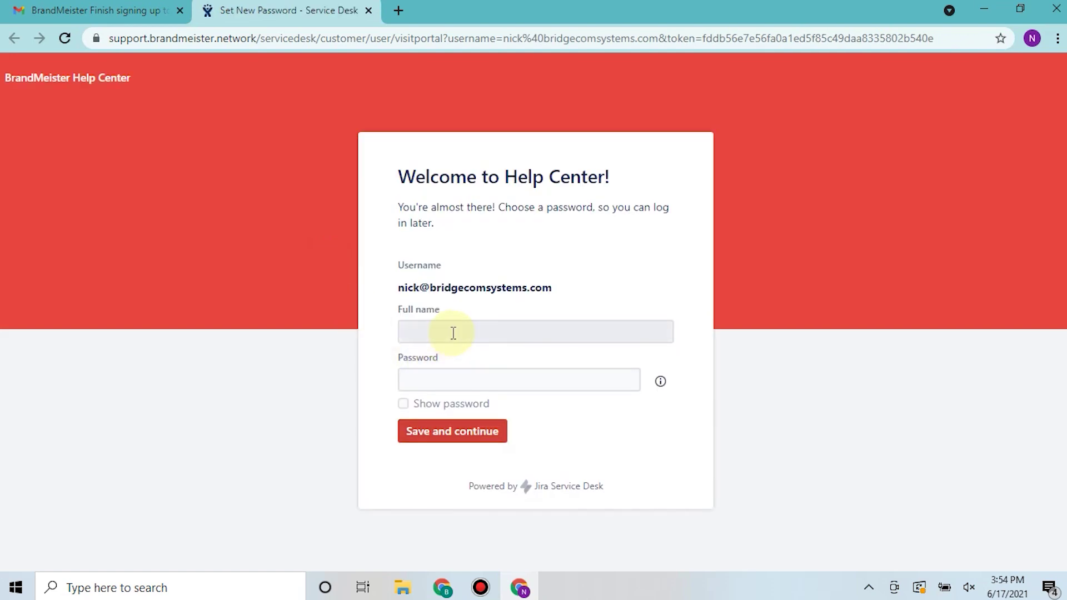
# Fill in the user's full name and a password on the Welcome page and save
pyautogui.click(453, 333)
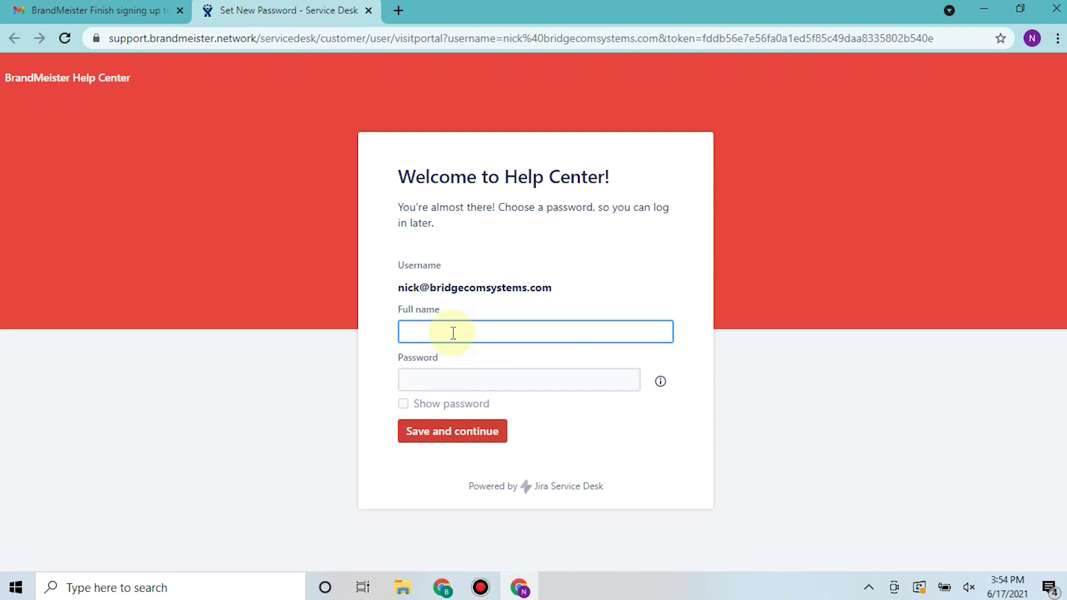
pyautogui.press('Tab')
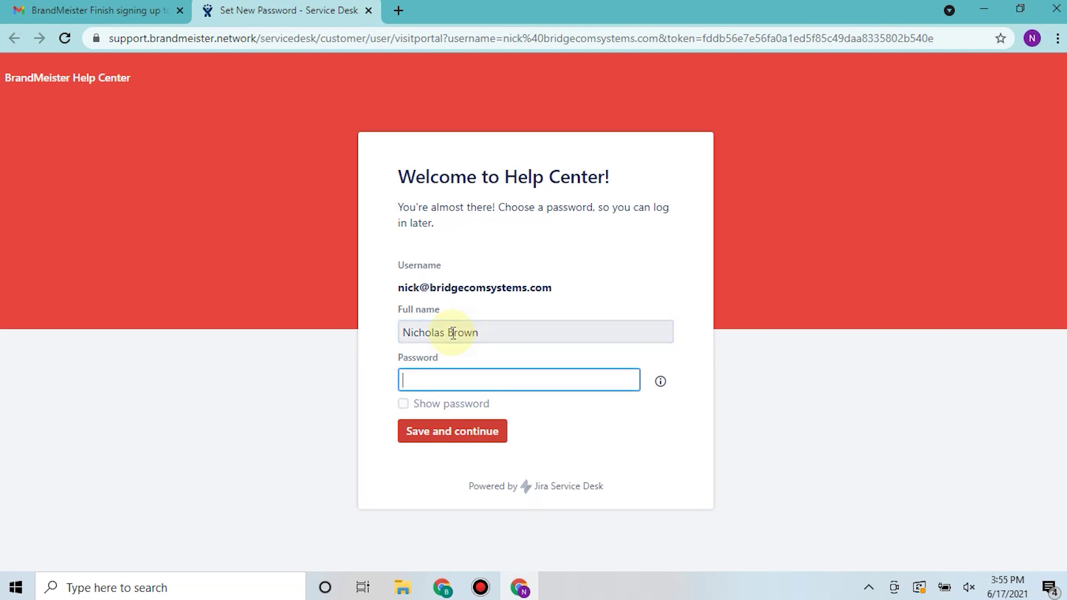
pyautogui.write('••••••••••••••')
pyautogui.press('Tab')
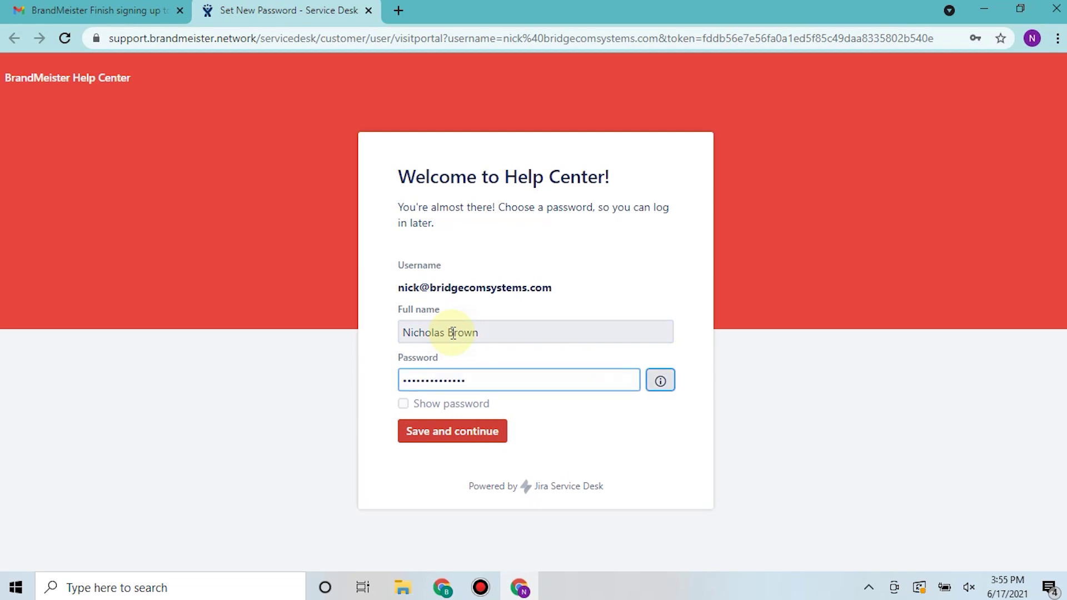
pyautogui.press('Tab')
pyautogui.press('Tab')
pyautogui.press('Return')
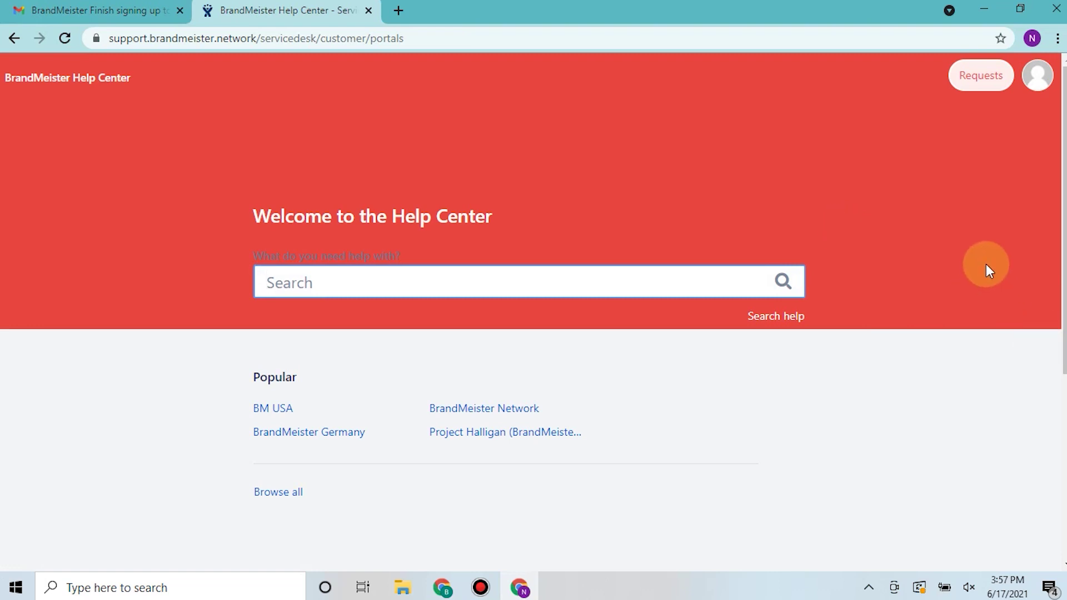
# In the BM USA portal, choose Repeaters and pick the 'Gain sysop access' request
pyautogui.click(286, 411)
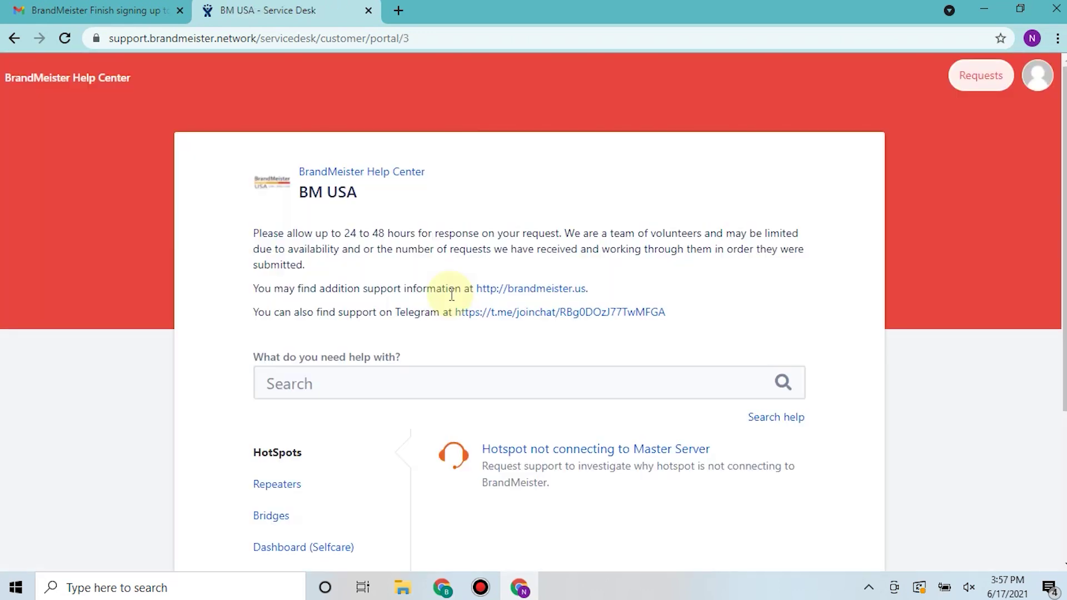
pyautogui.scroll(-2, 452, 295)
pyautogui.scroll(-1, 452, 295)
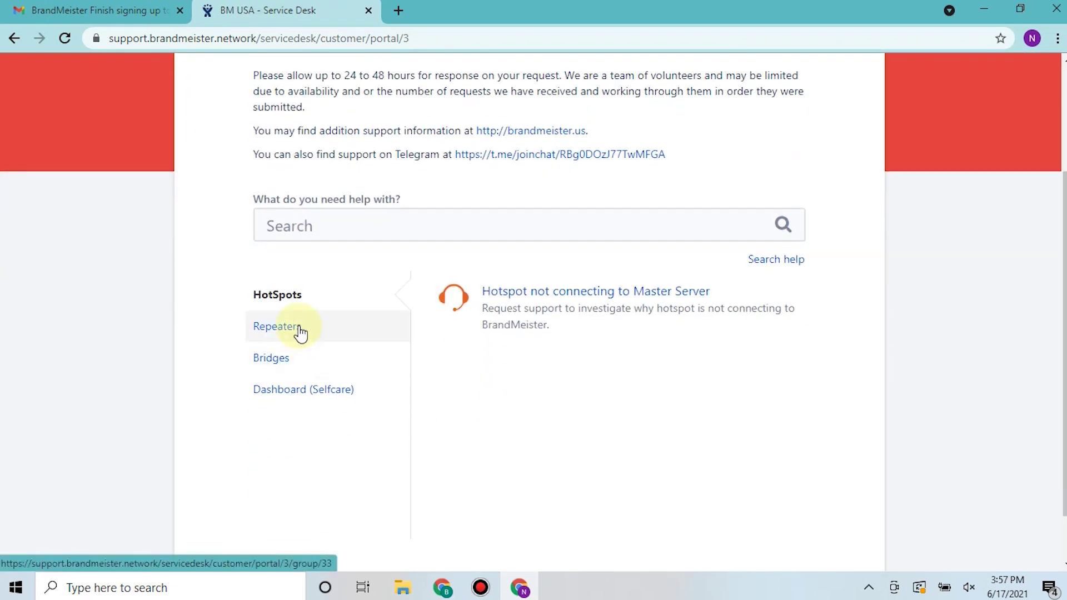
pyautogui.click(299, 331)
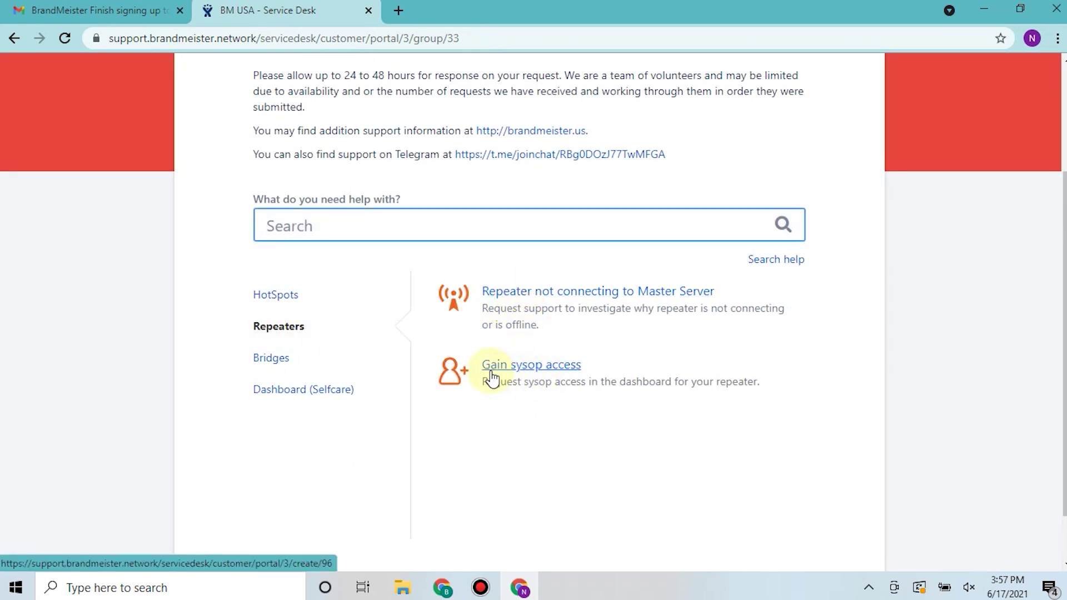
pyautogui.click(492, 368)
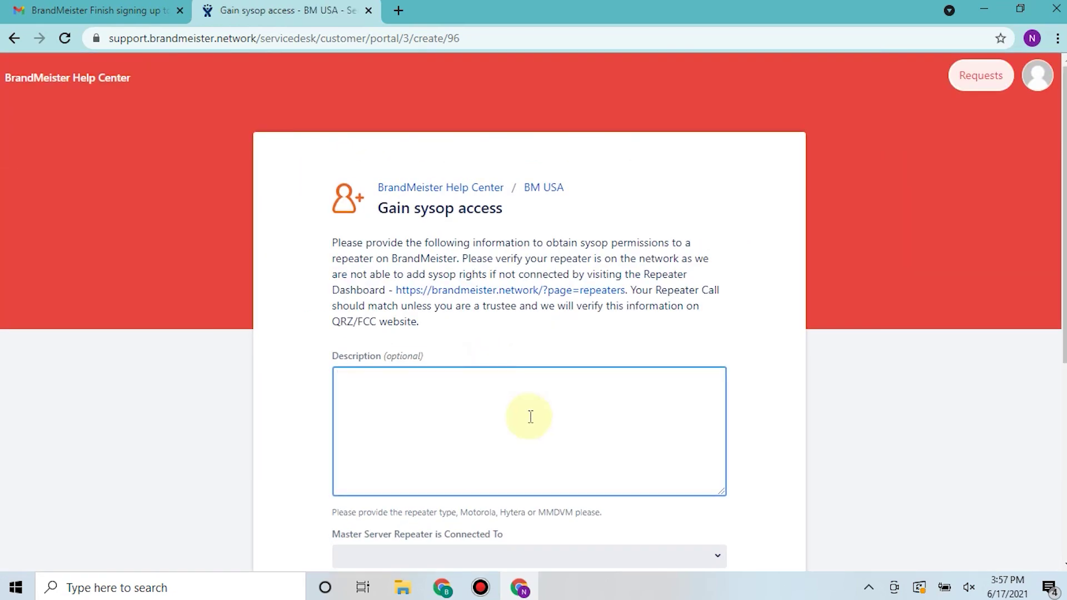
# Enter the description 'Need to reset default password for MMDVM tied to BCR repeater'
pyautogui.scroll(-2, 310, 281)
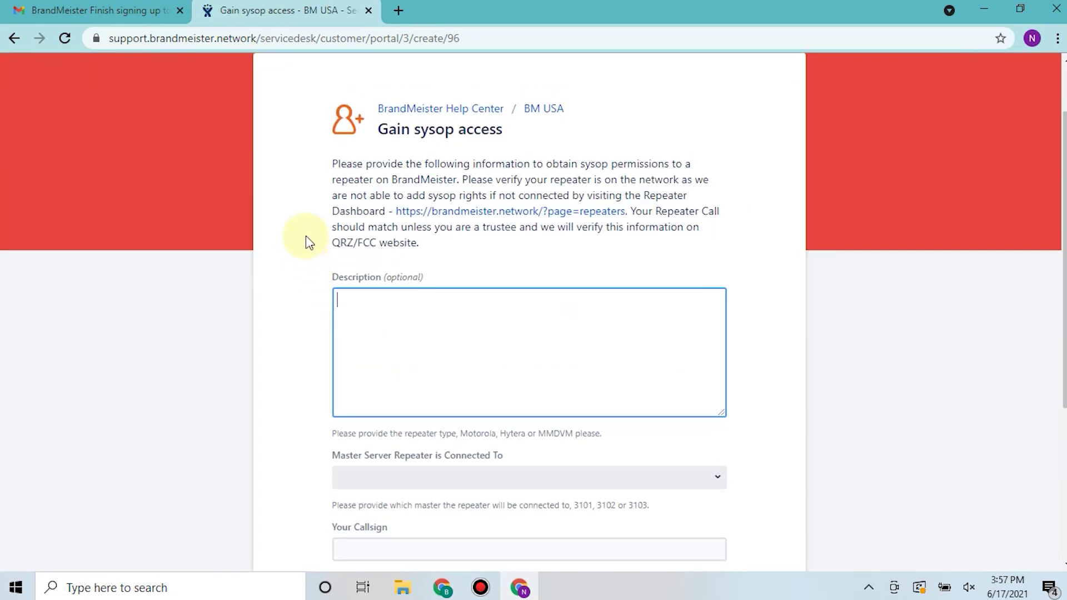
pyautogui.scroll(-1, 305, 237)
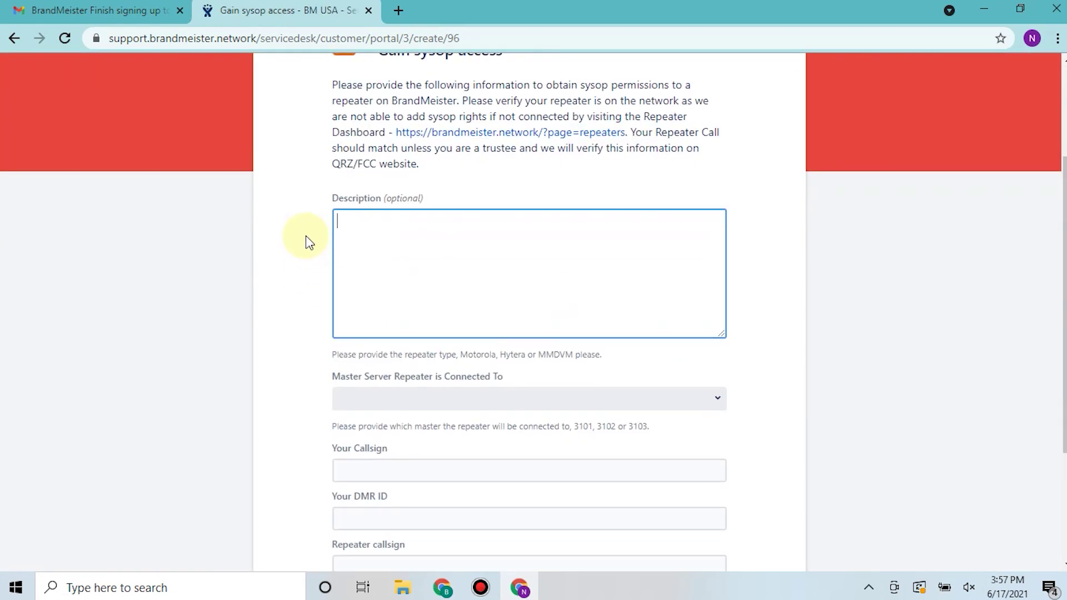
pyautogui.write('Need to reset defa')
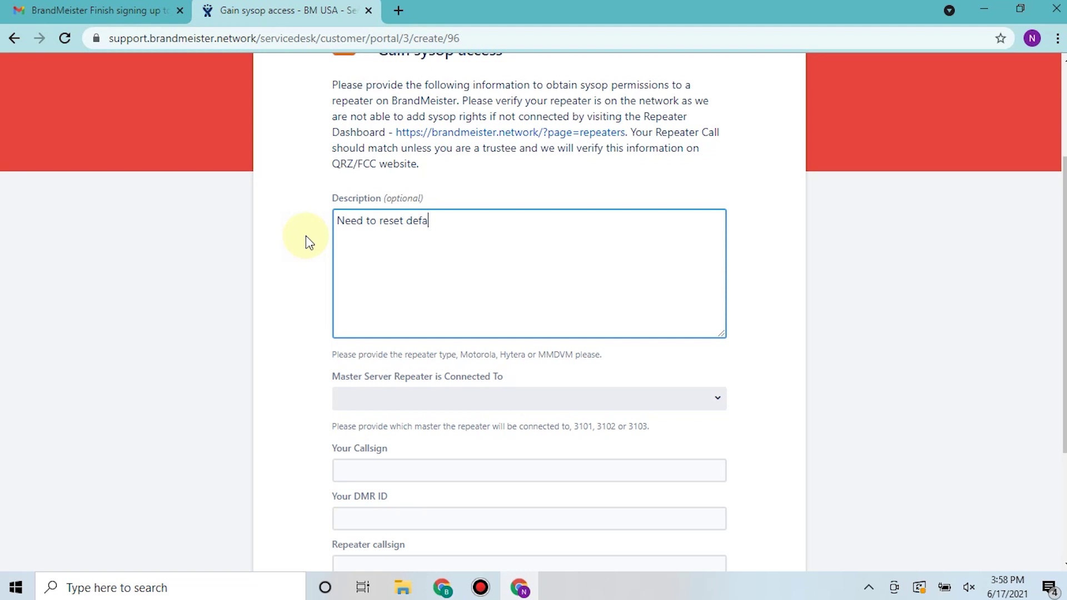
pyautogui.write('ult password for MMDVM')
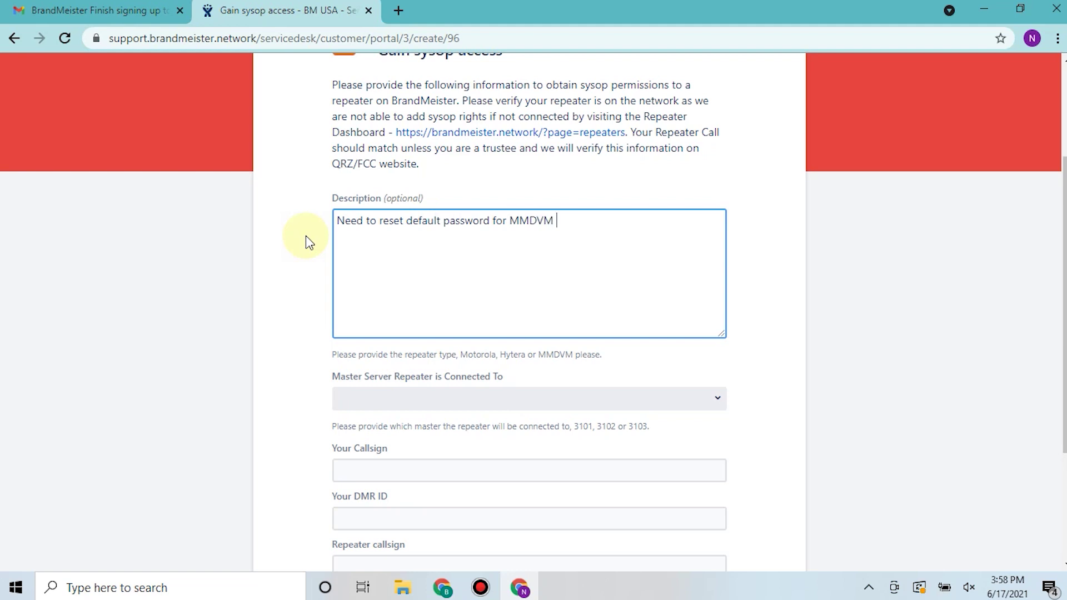
pyautogui.write(' tied to BCR repeater')
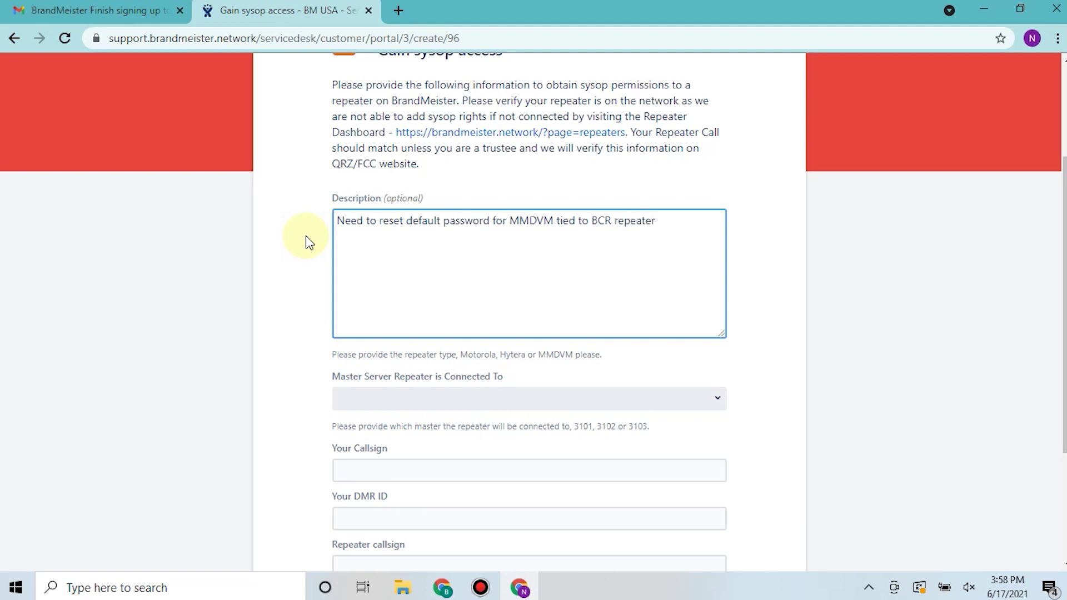
pyautogui.click(554, 252)
pyautogui.scroll(-3, 554, 251)
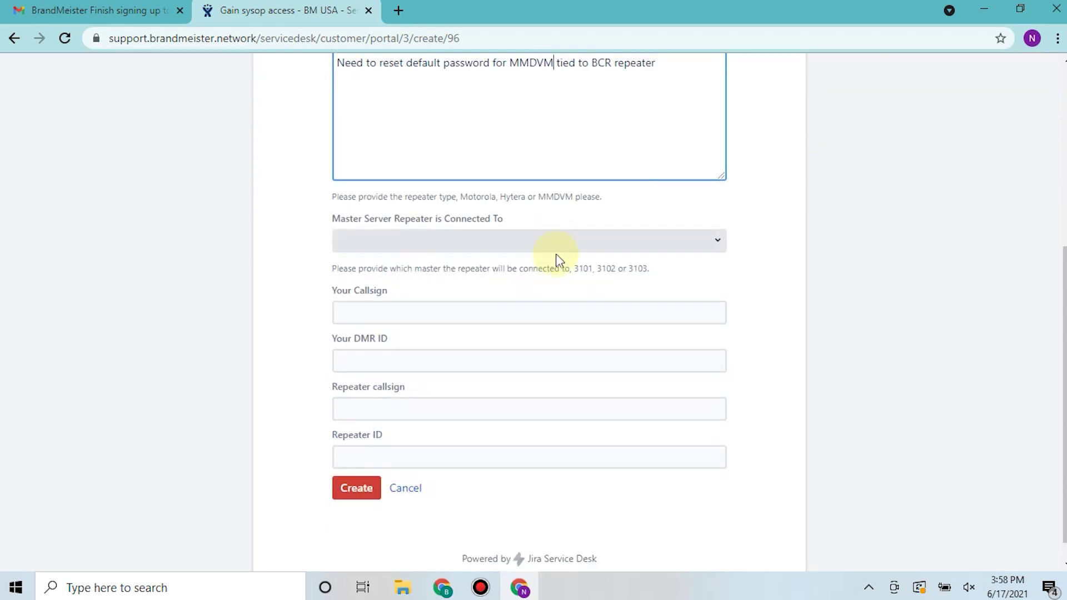
# Step through the master server, callsign, DMR ID, Repeater callsign and Repeater ID fields
pyautogui.click(574, 245)
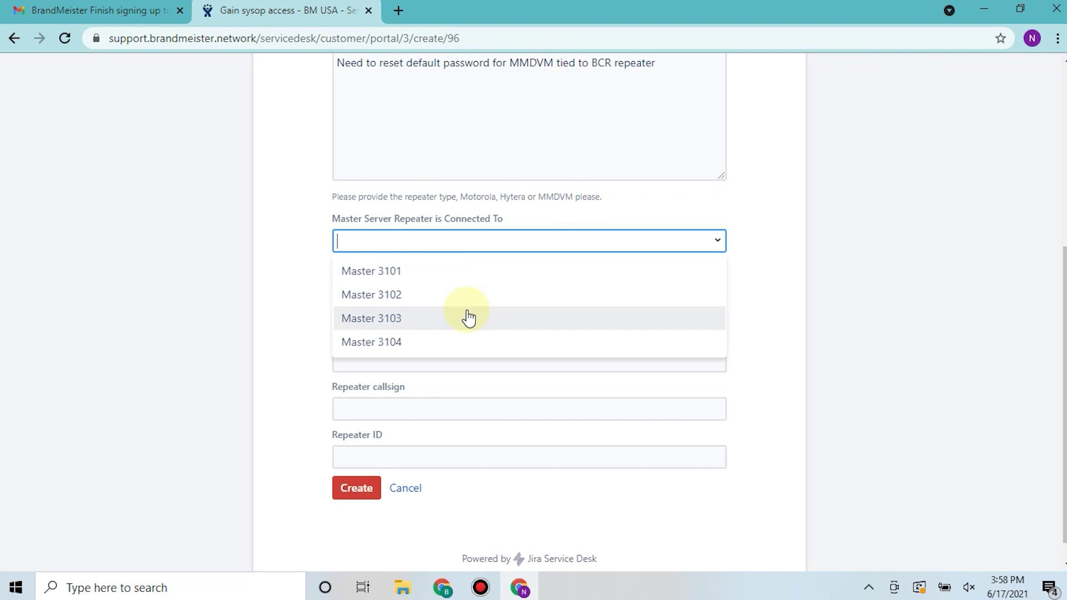
pyautogui.click(288, 288)
pyautogui.scroll(-1, 369, 279)
pyautogui.click(375, 279)
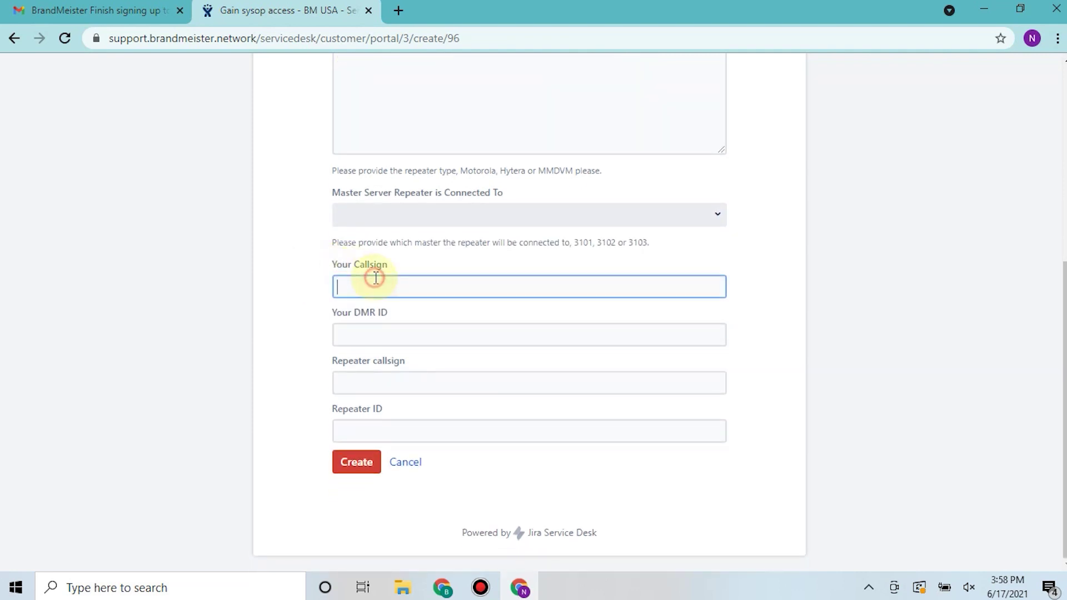
pyautogui.click(347, 329)
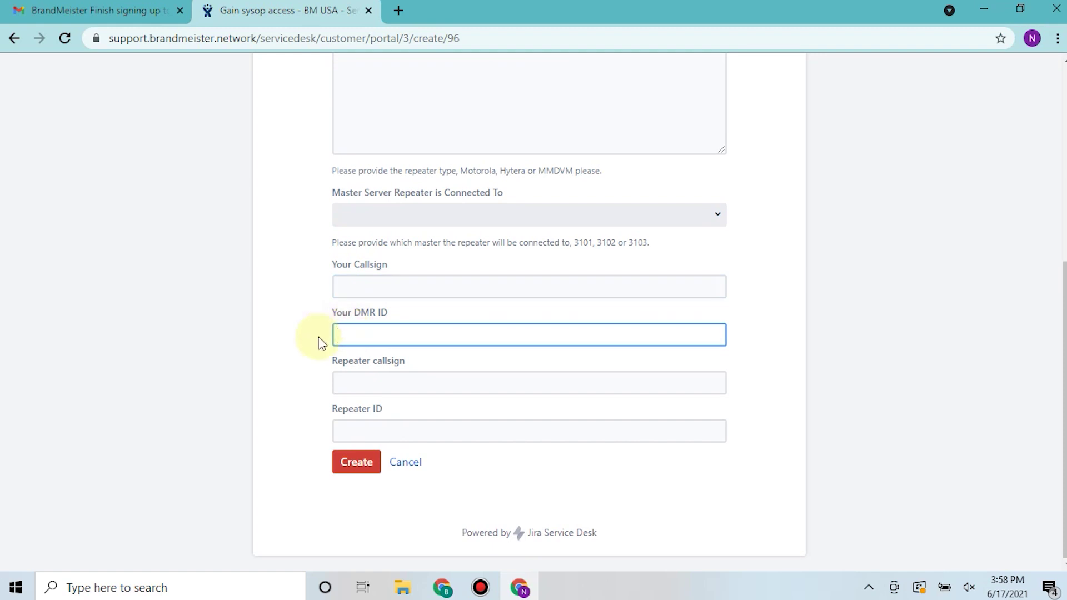
pyautogui.click(377, 387)
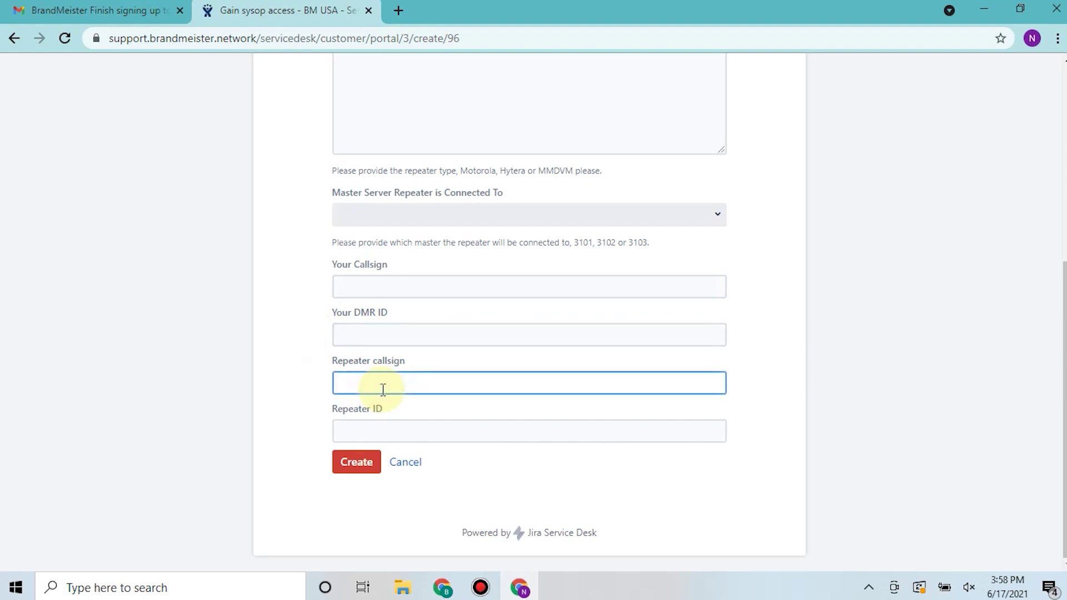
pyautogui.click(395, 435)
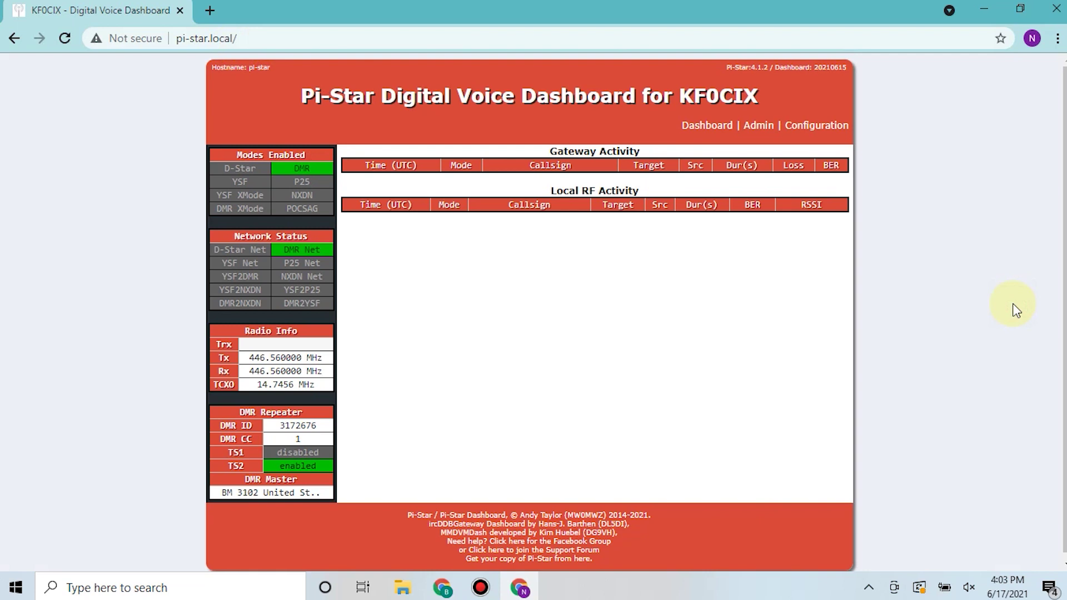
# Sign in to Pi-Star Configuration with the hotspot admin username and password
pyautogui.click(803, 122)
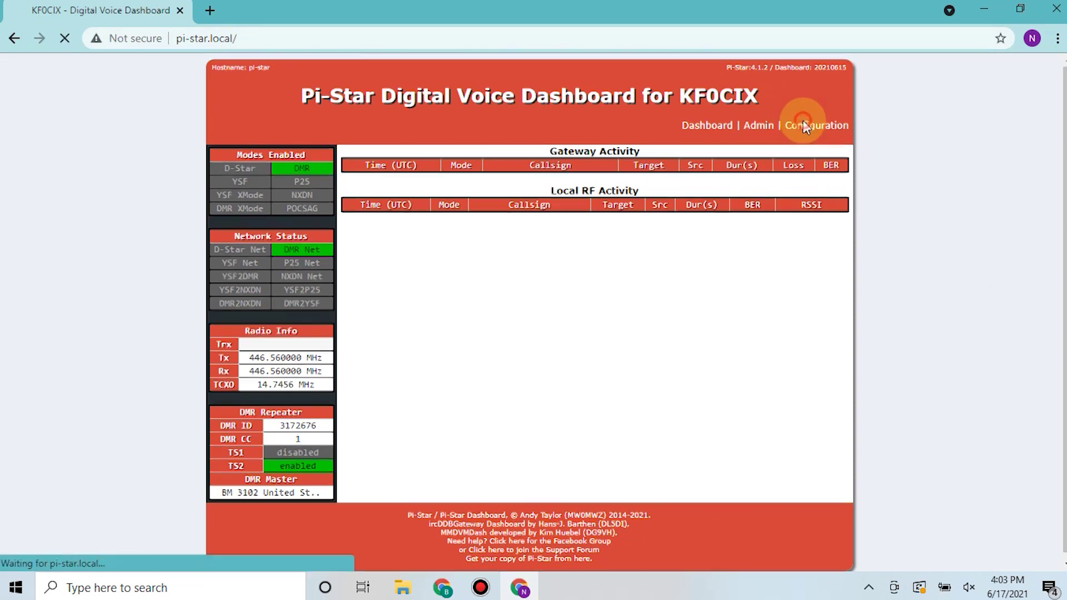
pyautogui.write('pi')
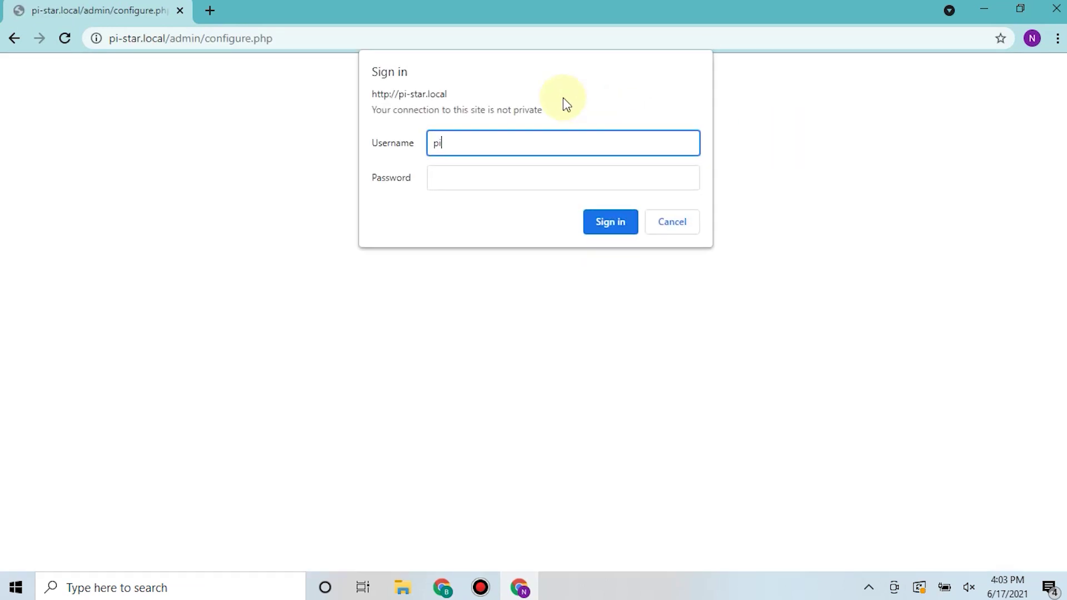
pyautogui.write('-star')
pyautogui.press('Tab')
pyautogui.write('ra')
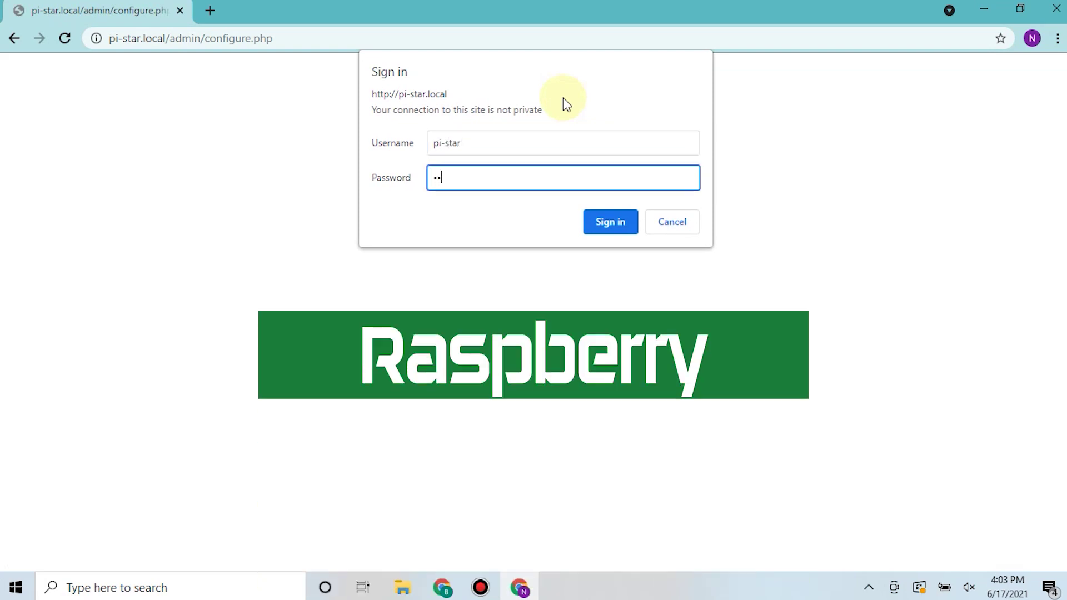
pyautogui.write('spberry')
pyautogui.press('Return')
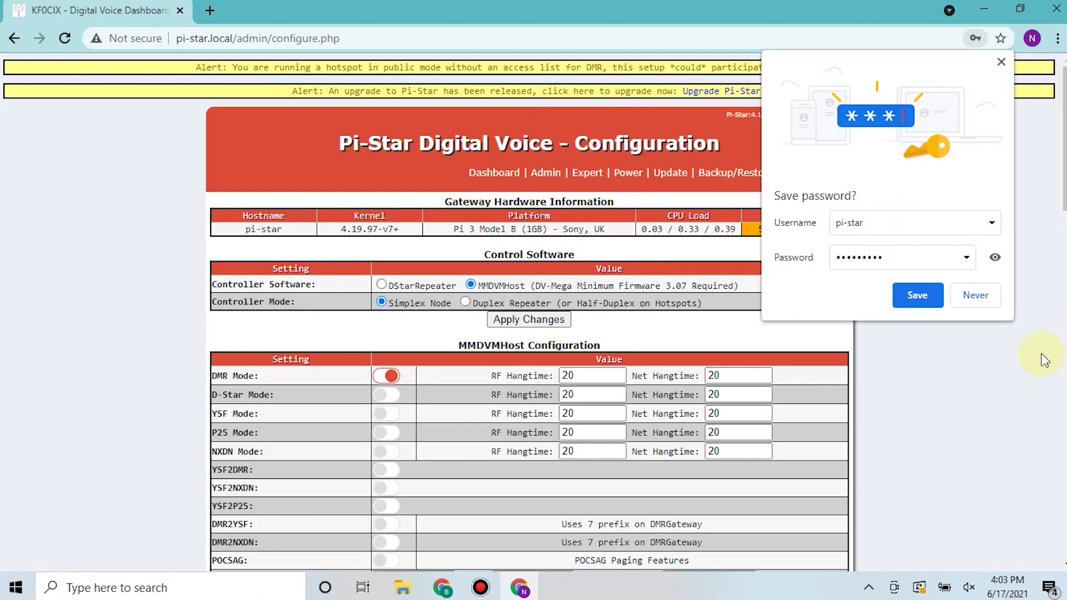
# Decline saving the password and select the CCS7/DMR ID value in General Configuration
pyautogui.click(975, 295)
pyautogui.scroll(-7, 793, 362)
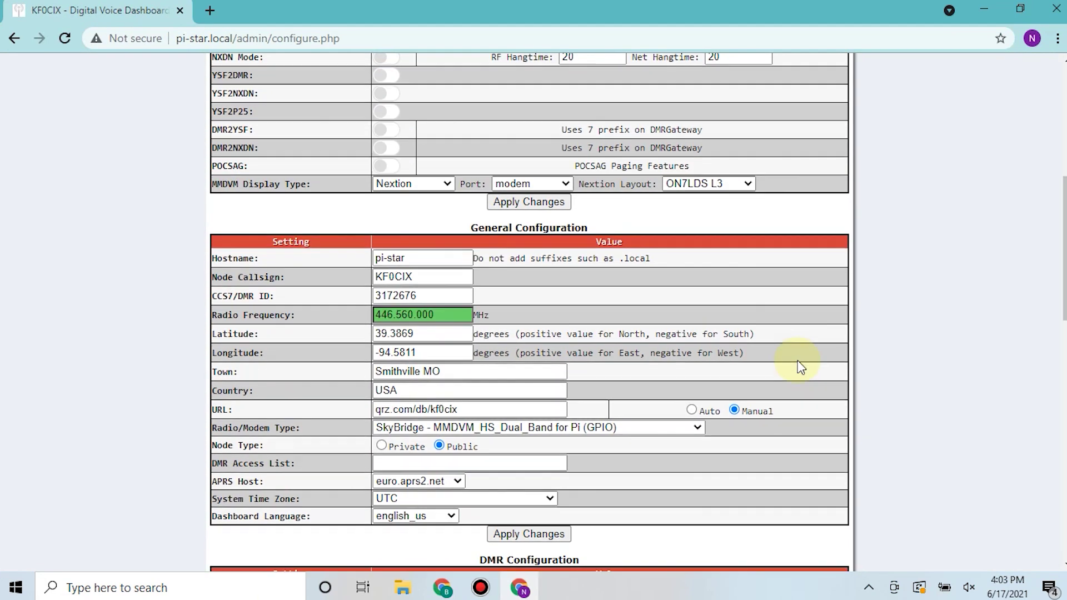
pyautogui.scroll(-1, 799, 364)
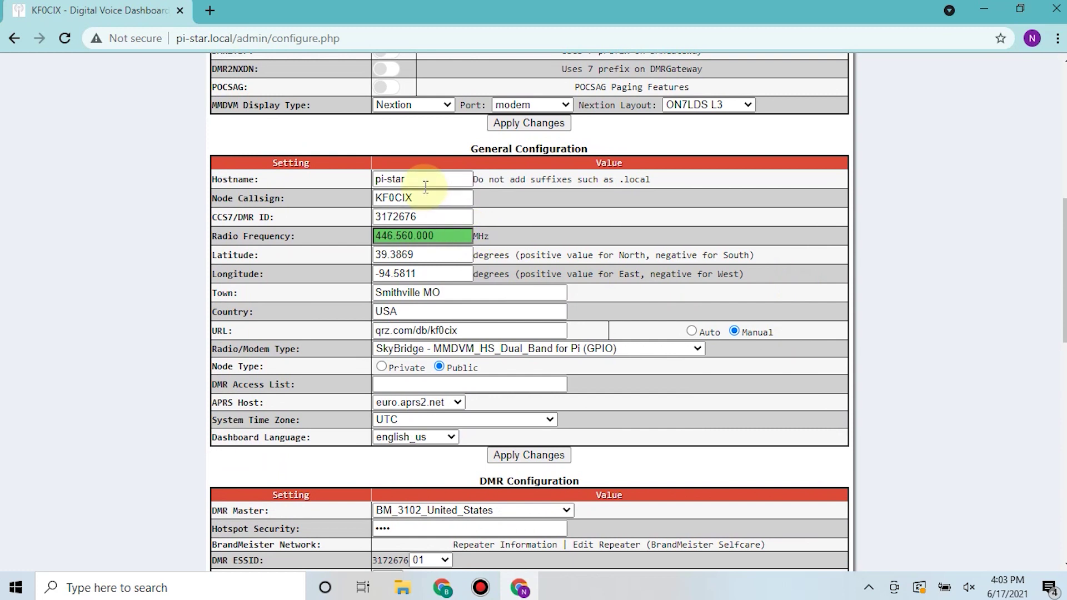
pyautogui.doubleClick(427, 216)
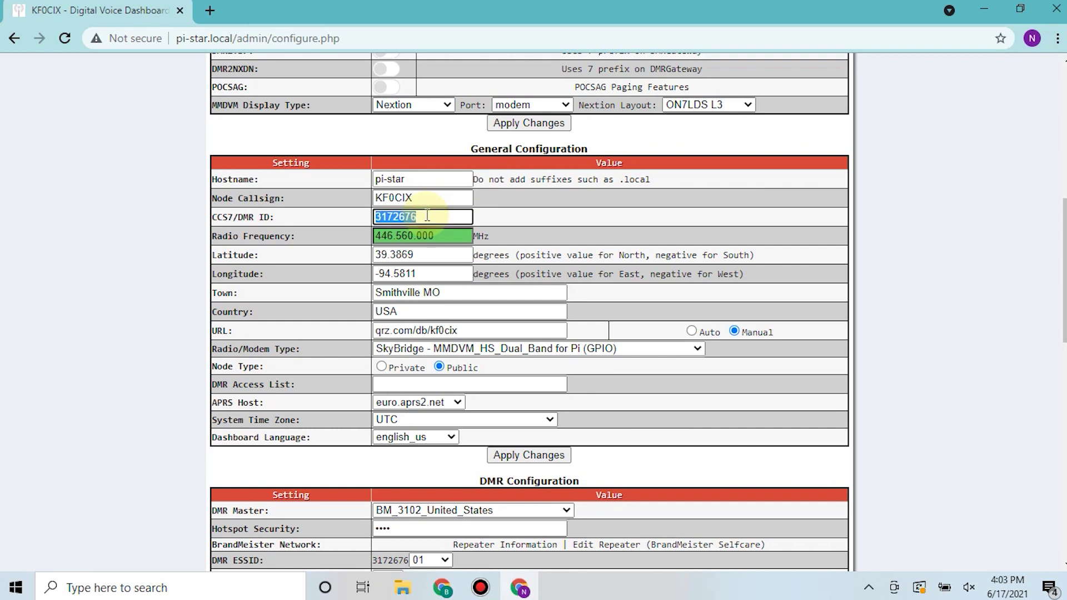
pyautogui.click(432, 216)
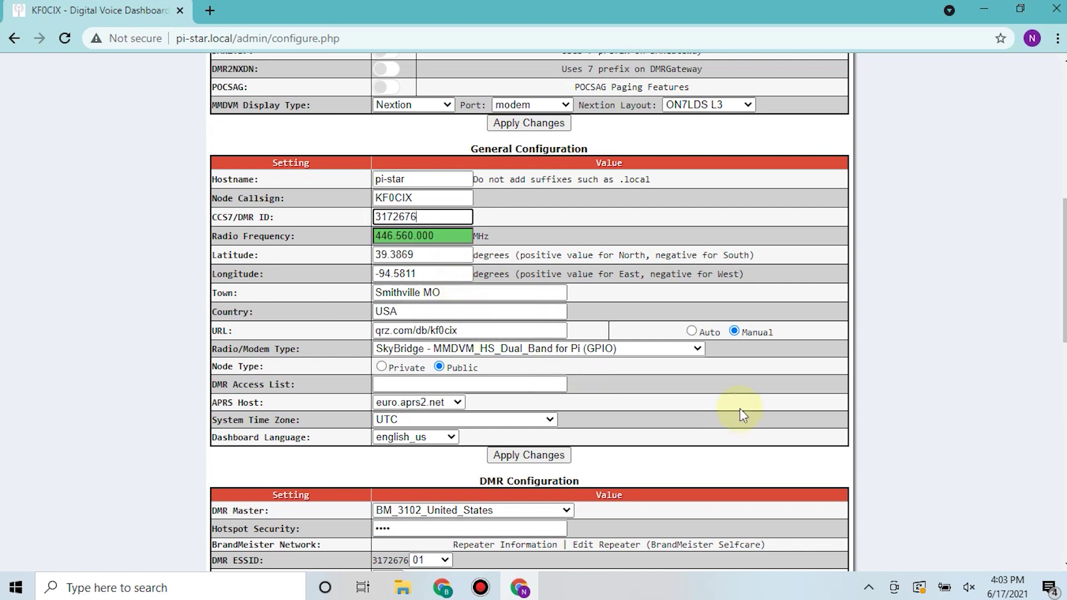
# Set the URL to Auto and the Radio/Modem Type to STM32-DVM / MMDVM_HS - Raspberry Pi Hat (GPIO)
pyautogui.click(692, 332)
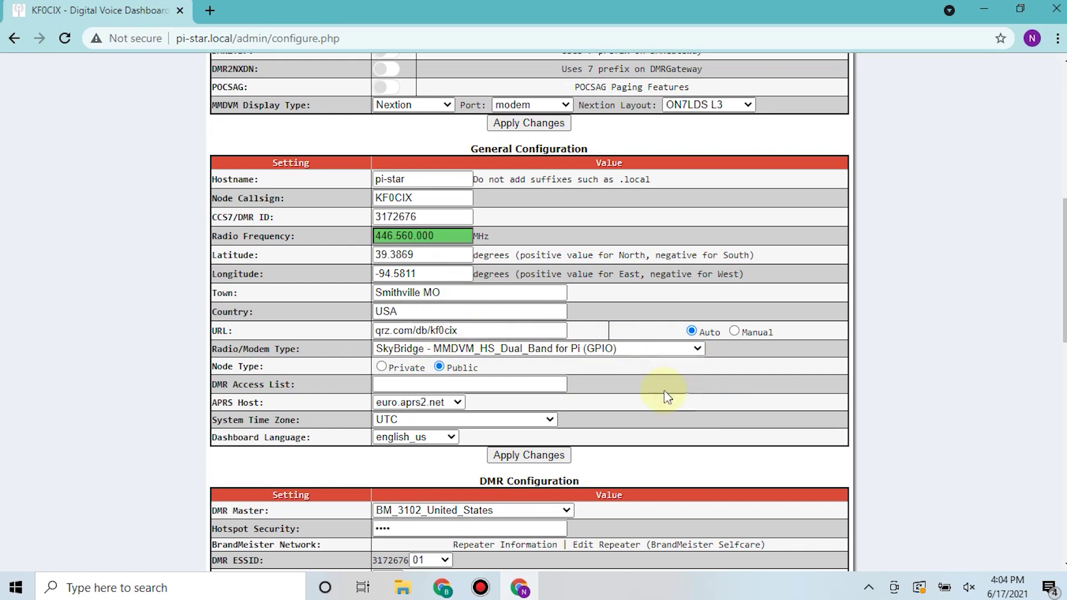
pyautogui.click(688, 352)
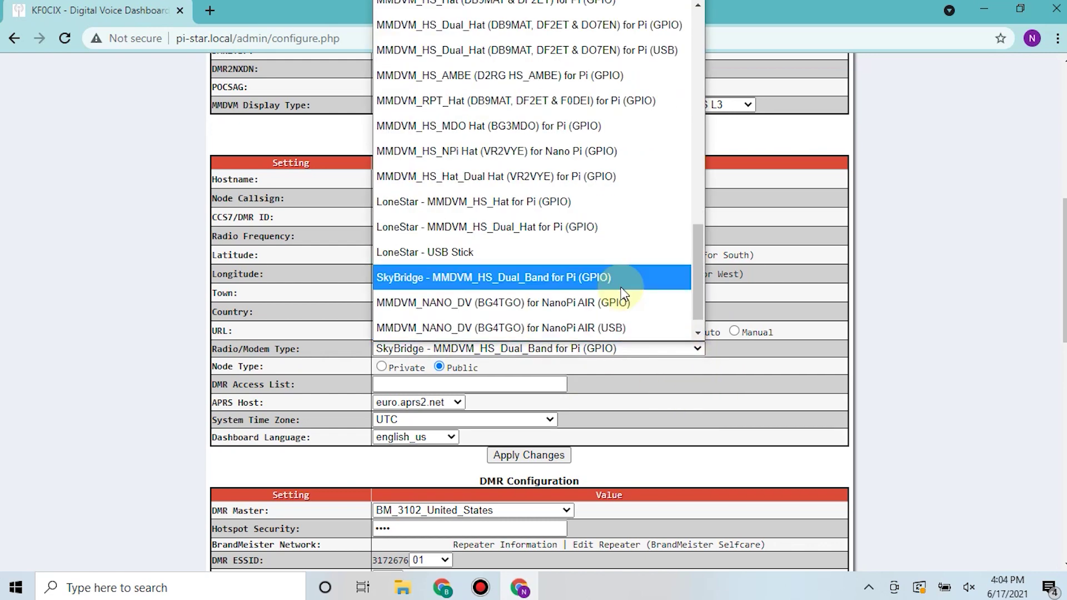
pyautogui.scroll(2, 631, 247)
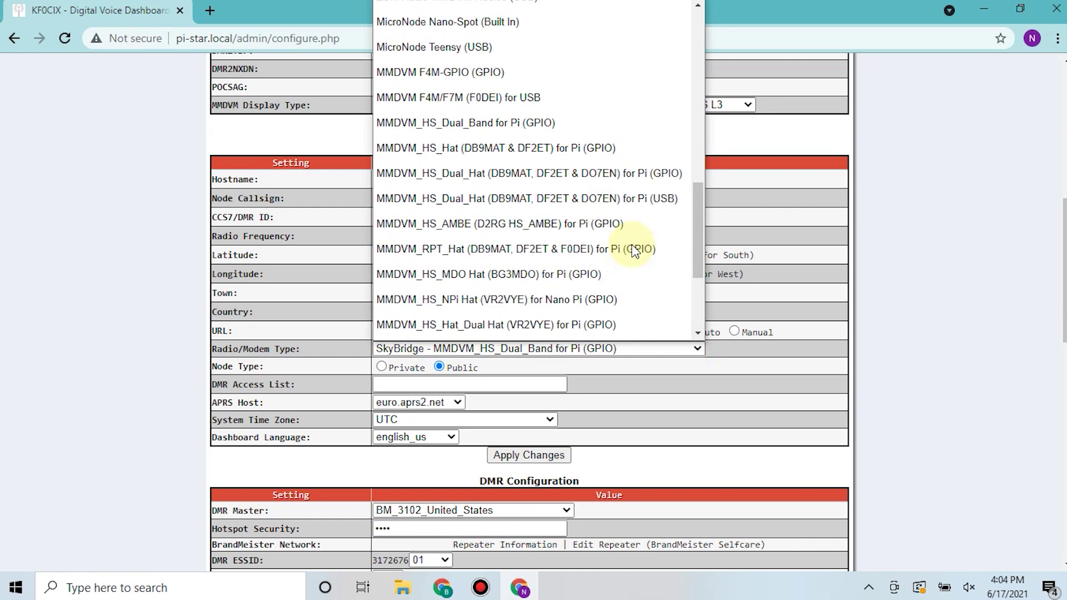
pyautogui.scroll(-3, 633, 250)
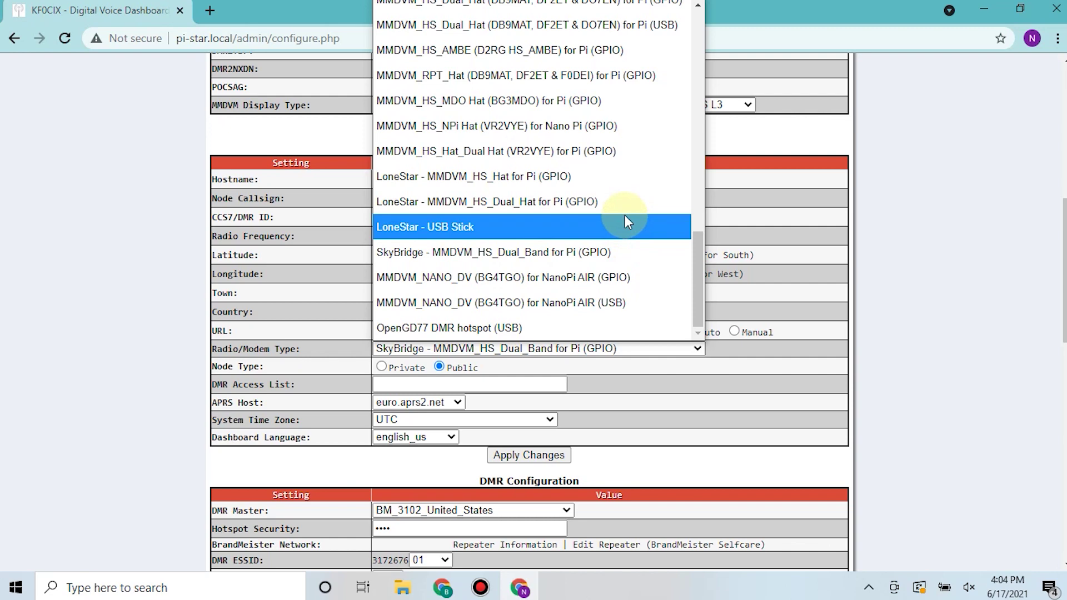
pyautogui.scroll(2, 626, 220)
pyautogui.scroll(4, 623, 221)
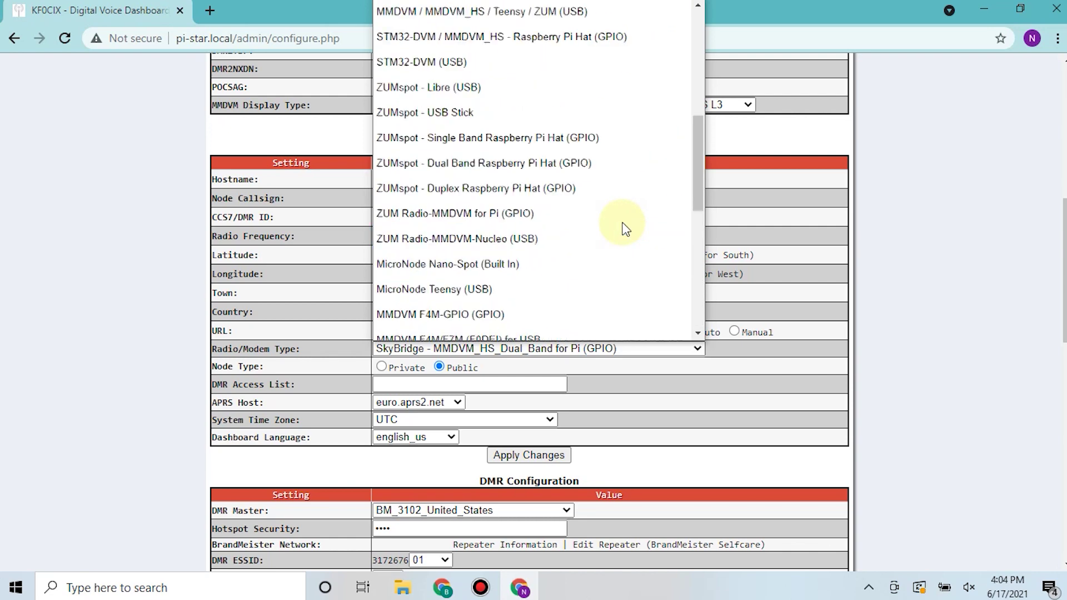
pyautogui.scroll(2, 624, 228)
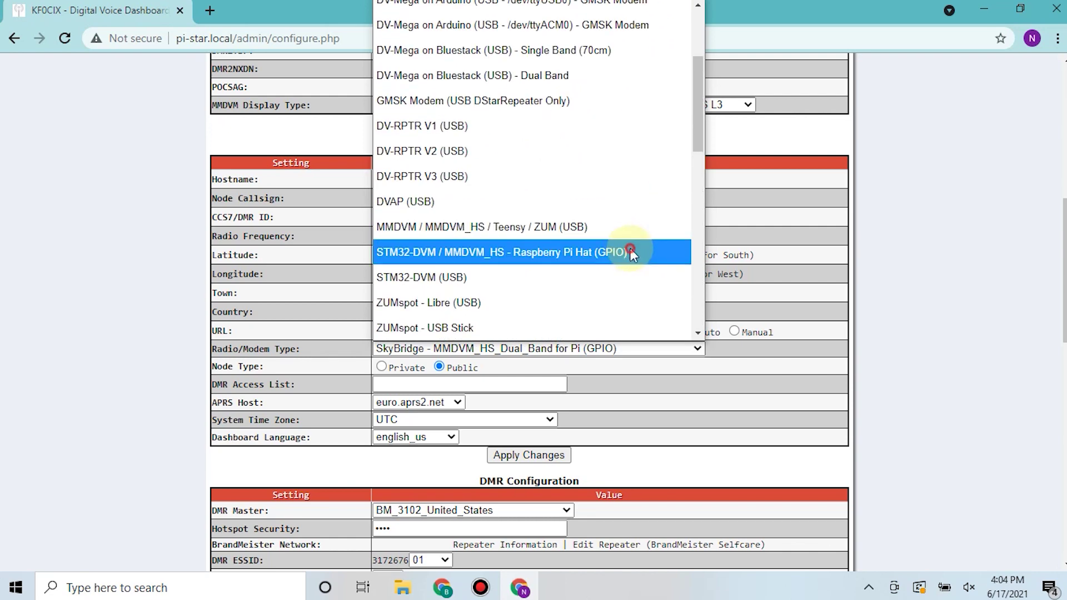
pyautogui.click(624, 247)
pyautogui.click(613, 382)
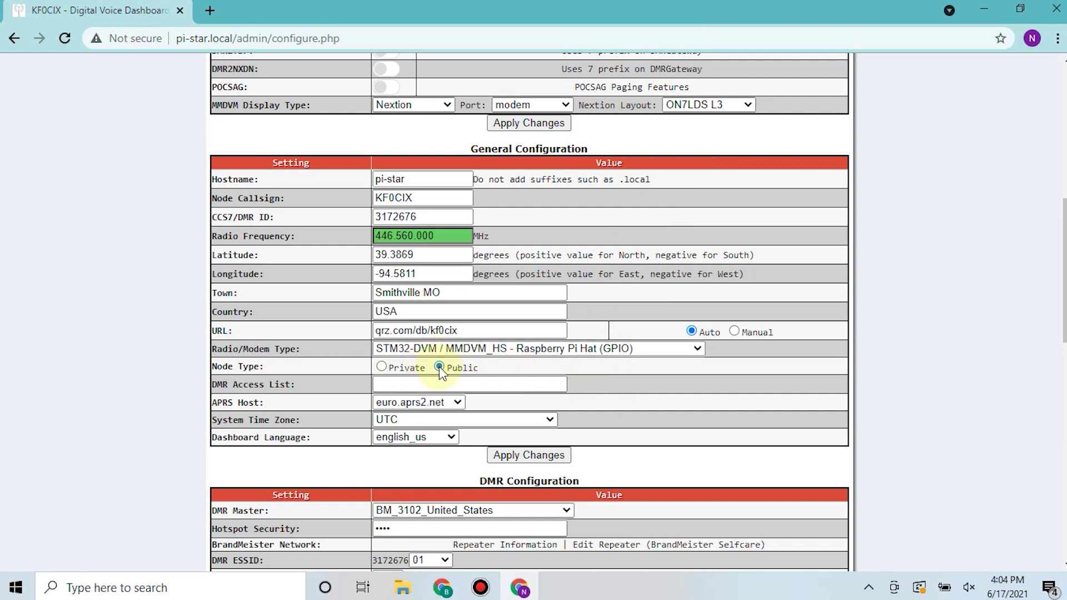
# Apply the configuration changes and return to the main dashboard, now showing Tx/Rx 446.560000 MHz
pyautogui.scroll(-2, 439, 366)
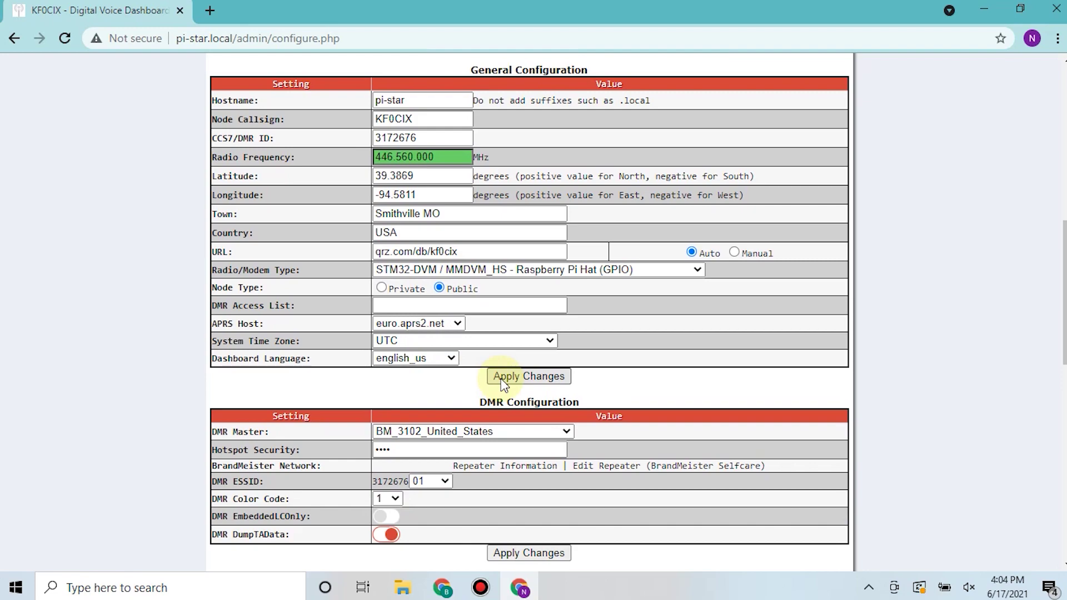
pyautogui.click(503, 378)
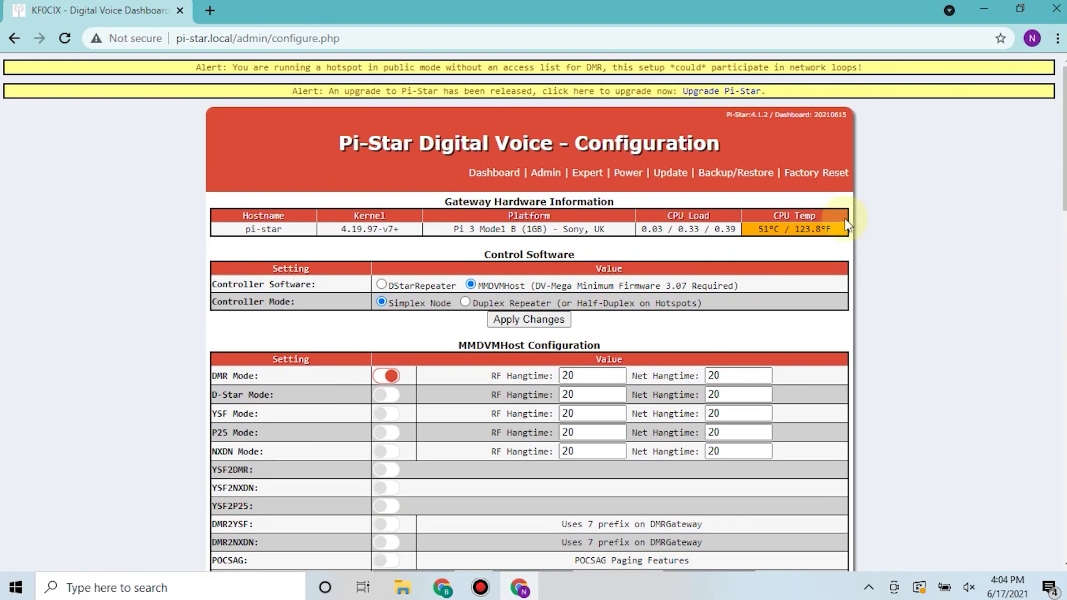
pyautogui.click(478, 173)
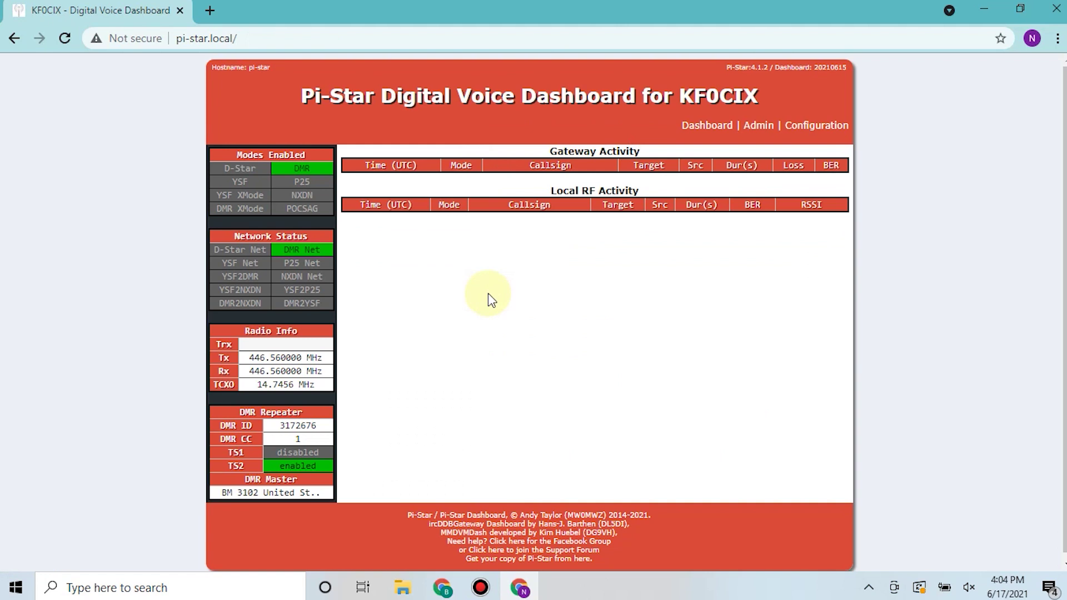